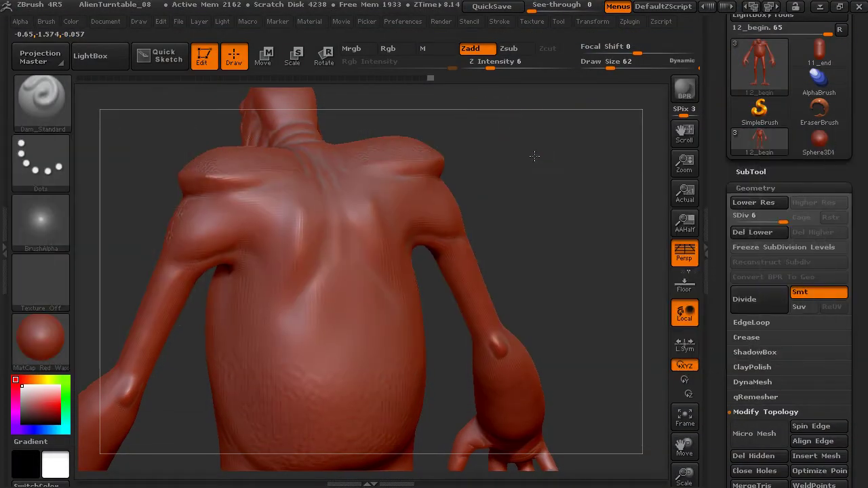
# Step: Set the Dam_Standard brush's draw size to 82 and its Z intensity to 14 for sculpting the creature's back
pyautogui.moveTo(535, 156)
pyautogui.mouseDown()
pyautogui.moveTo(561, 155)
pyautogui.moveTo(329, 280)
pyautogui.mouseUp()
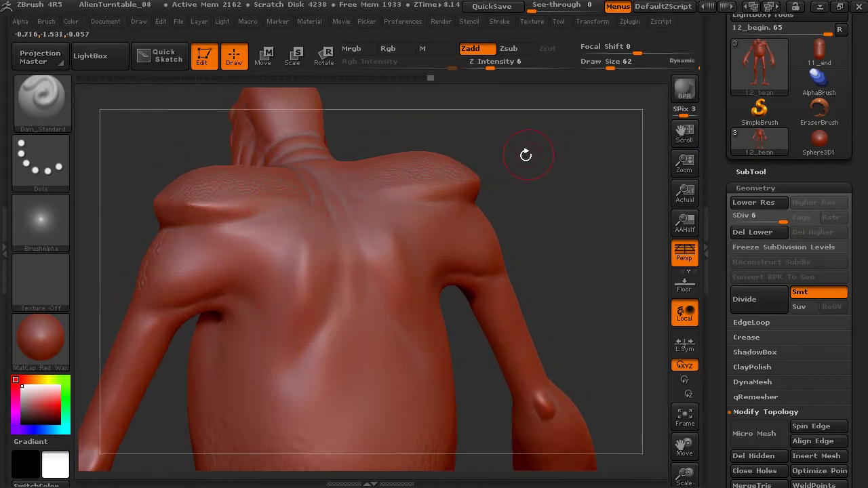
pyautogui.moveTo(526, 155); pyautogui.dragTo(541, 138)
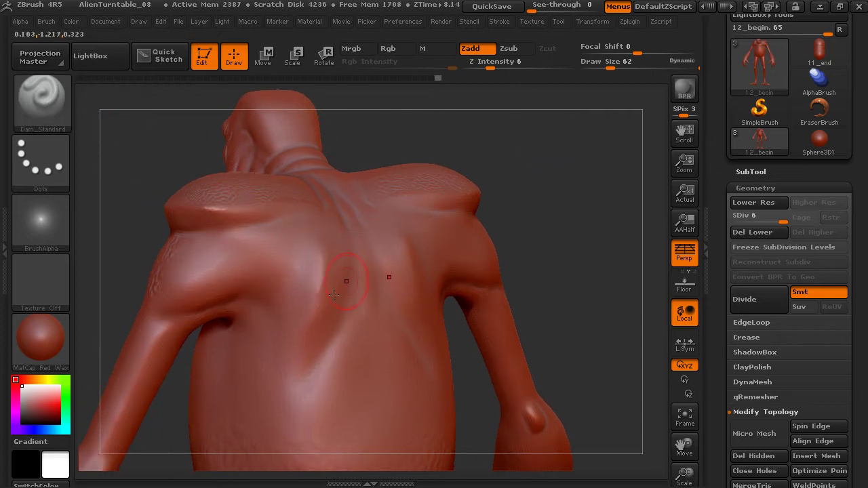
pyautogui.press('ctrl')
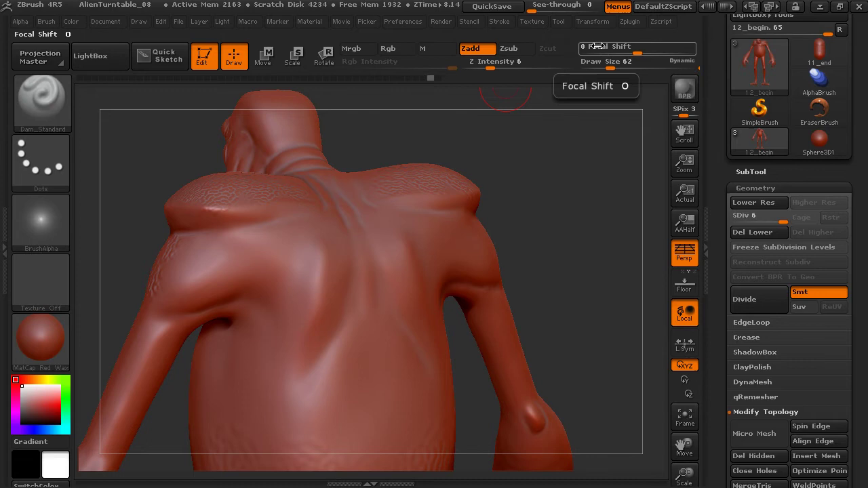
pyautogui.moveTo(608, 66); pyautogui.dragTo(613, 66)
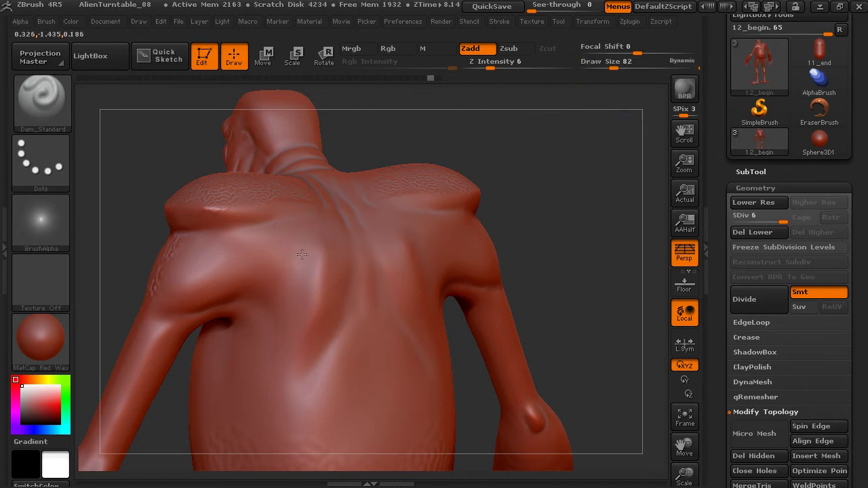
pyautogui.press('ctrl')
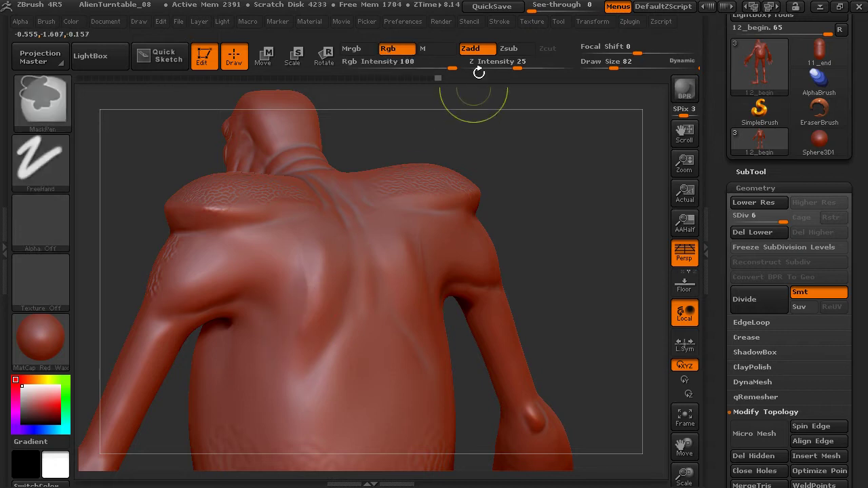
pyautogui.moveTo(508, 66); pyautogui.dragTo(505, 66)
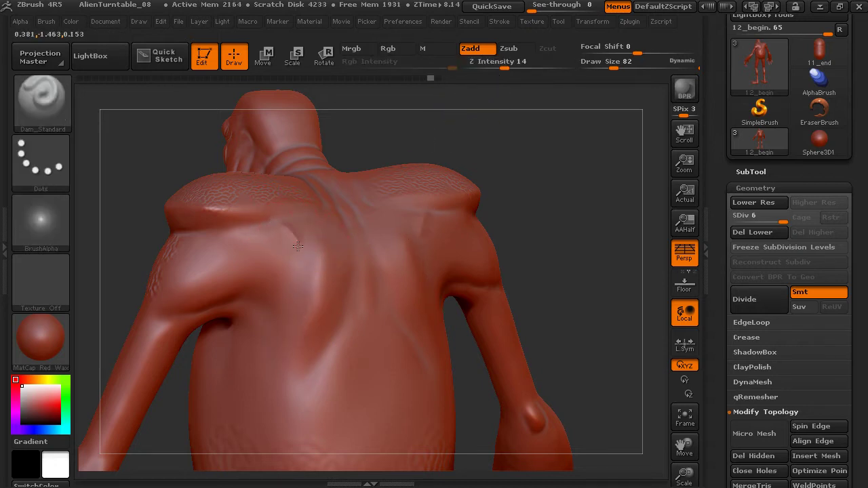
# Step: Try a long freehand crease down the left side of the back, inspect it up close and undo it
pyautogui.moveTo(304, 288); pyautogui.dragTo(300, 314)
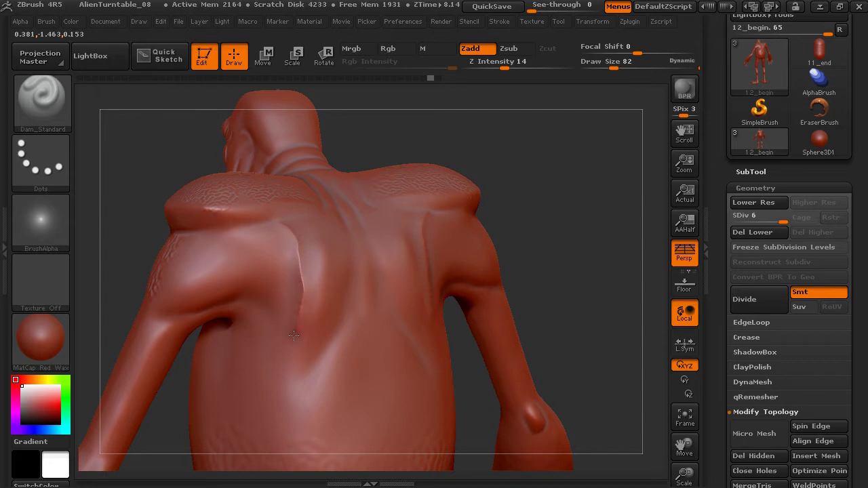
pyautogui.moveTo(285, 364); pyautogui.dragTo(293, 382)
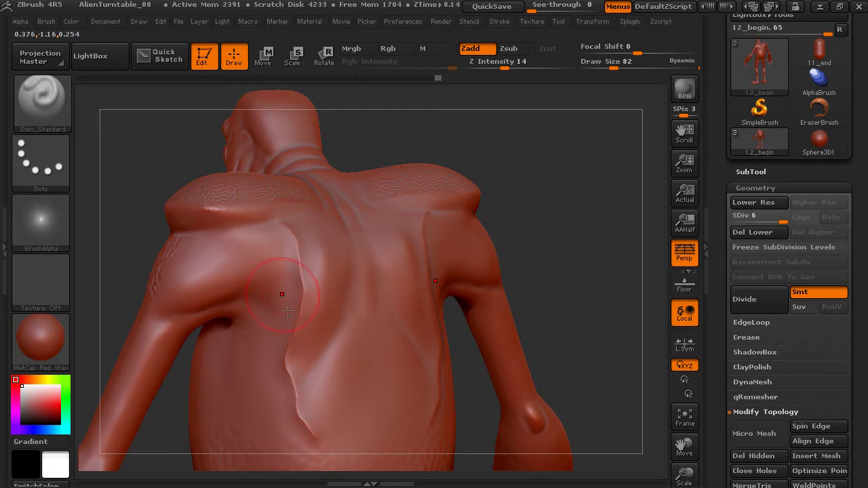
pyautogui.moveTo(481, 141); pyautogui.dragTo(468, 181)
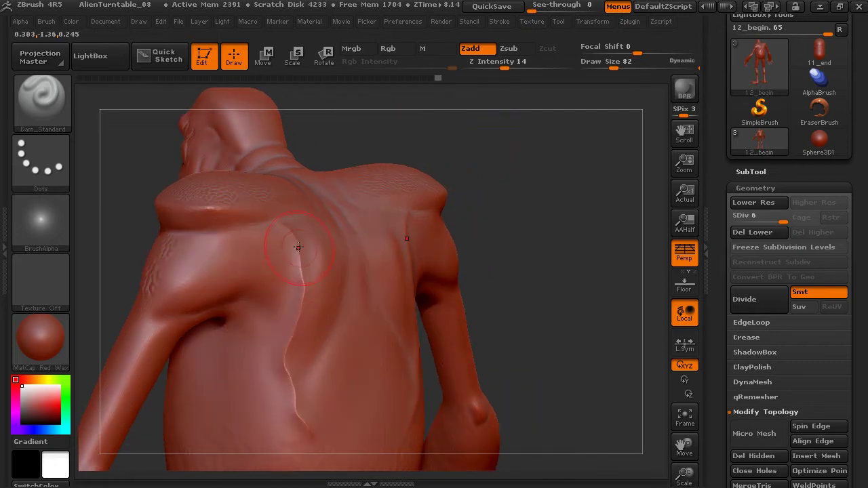
pyautogui.moveTo(517, 217); pyautogui.dragTo(543, 234)
pyautogui.moveTo(567, 161); pyautogui.dragTo(551, 168)
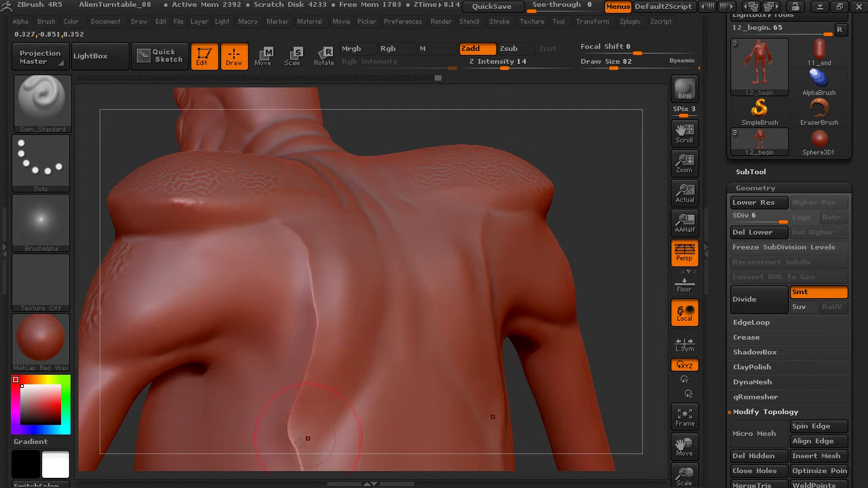
pyautogui.moveTo(573, 132)
pyautogui.mouseDown()
pyautogui.moveTo(610, 136)
pyautogui.moveTo(564, 141)
pyautogui.mouseUp()
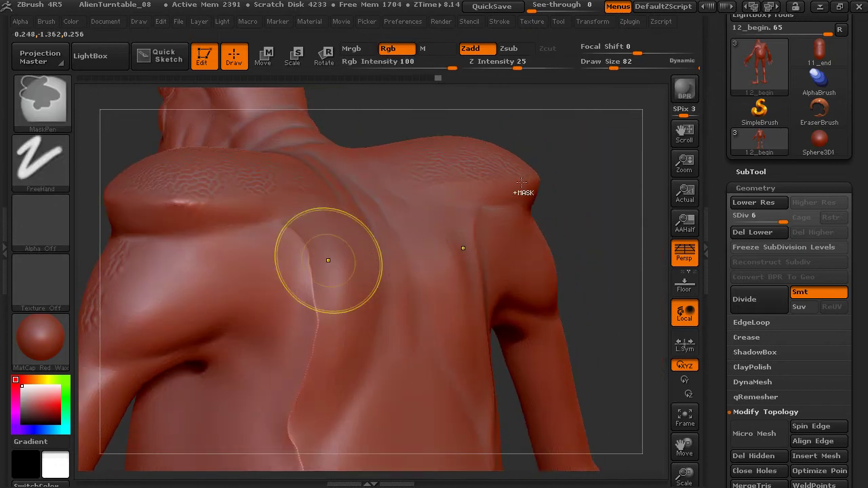
pyautogui.hotkey('ctrl', 'z')
pyautogui.moveTo(590, 196); pyautogui.dragTo(389, 201)
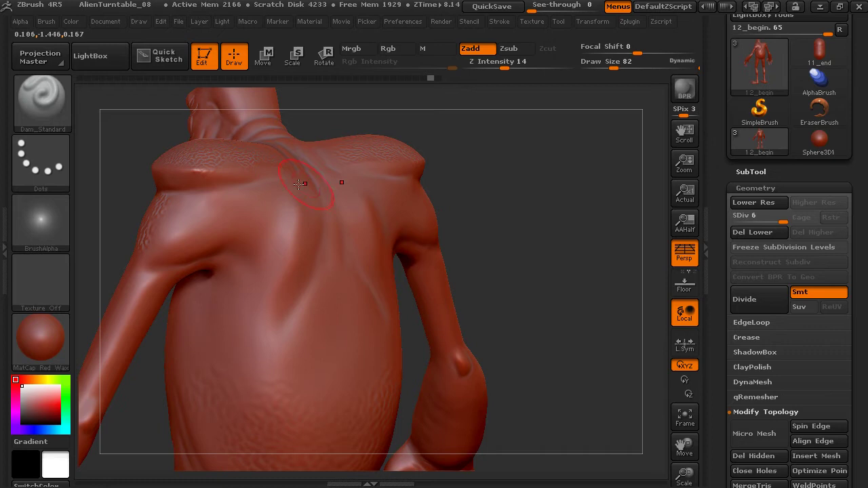
# Step: Set the LazyRadius of the Dam_Standard brush to 16 with LazyMouse enabled
pyautogui.click(495, 21)
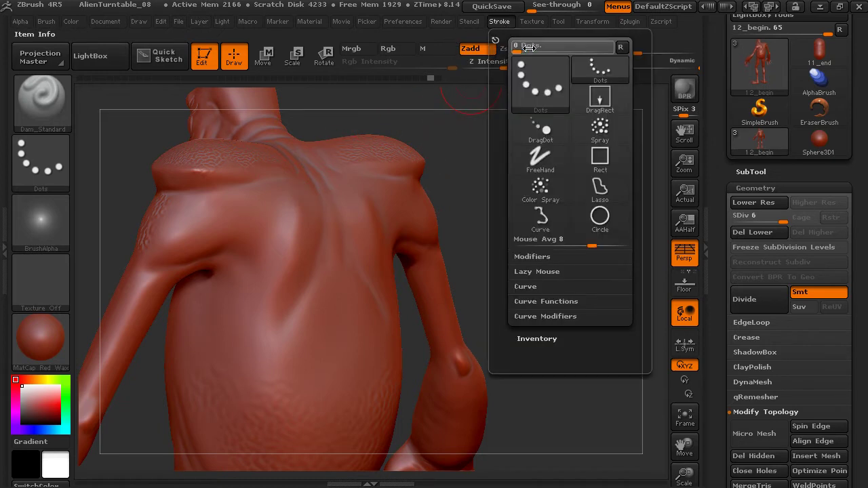
pyautogui.click(534, 273)
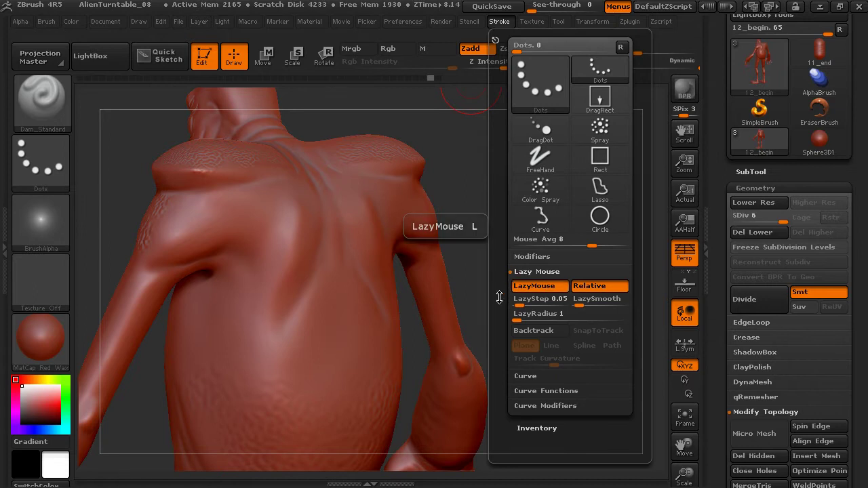
pyautogui.moveTo(500, 297)
pyautogui.mouseDown()
pyautogui.moveTo(501, 254)
pyautogui.moveTo(558, 258)
pyautogui.mouseUp()
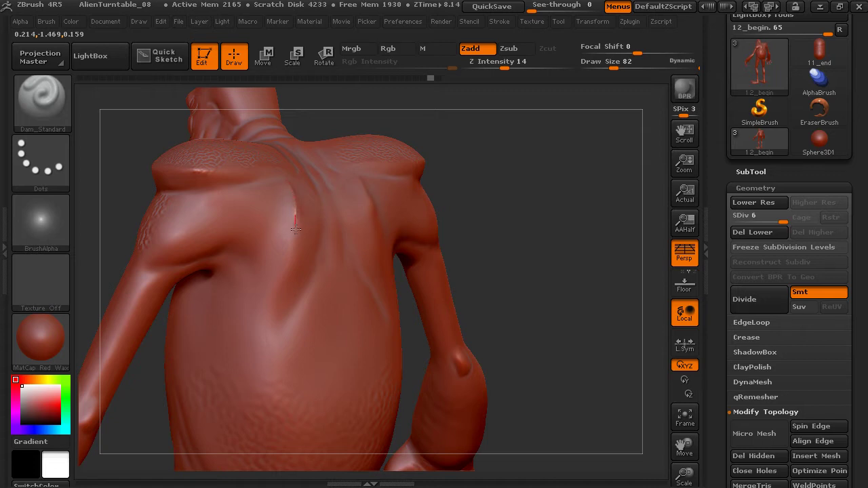
# Step: Try a smoothed crease from the shoulder blade down the left side of the back, and undo it
pyautogui.moveTo(290, 260)
pyautogui.mouseDown()
pyautogui.moveTo(269, 320)
pyautogui.moveTo(288, 374)
pyautogui.mouseUp()
pyautogui.moveTo(514, 187); pyautogui.dragTo(305, 204)
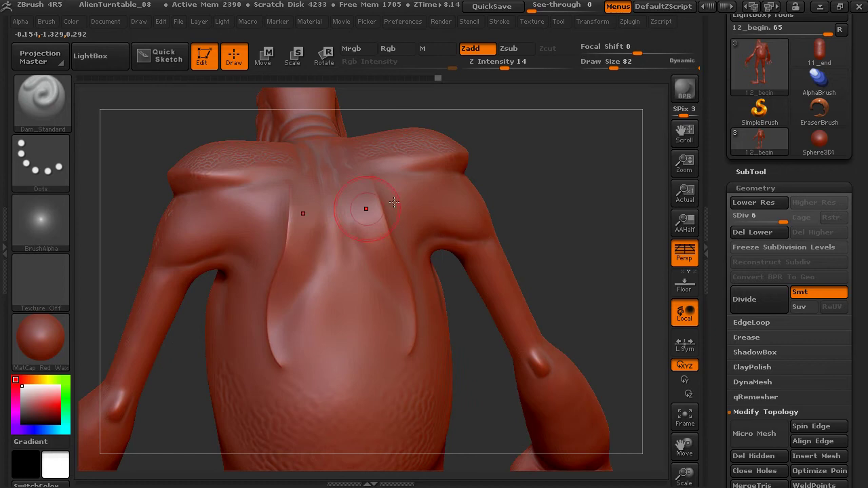
pyautogui.press('ctrl')
pyautogui.hotkey('ctrl', 'z')
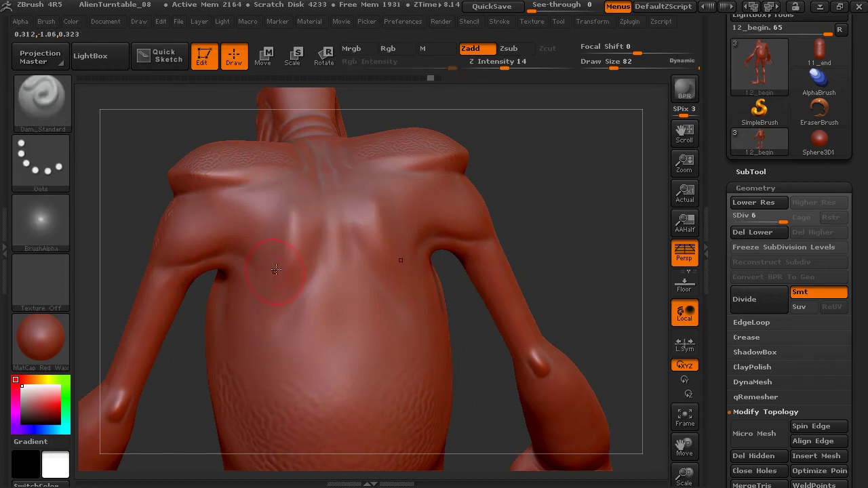
# Step: Set the LazyRadius to 63 and carve a long S-shaped crease from the left shoulder blade to the lower back
pyautogui.click(499, 21)
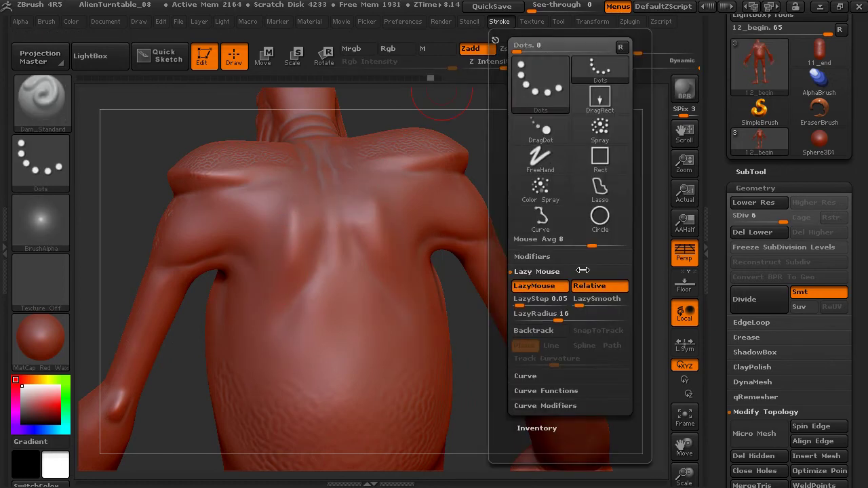
pyautogui.moveTo(559, 317); pyautogui.dragTo(600, 316)
pyautogui.moveTo(475, 177); pyautogui.dragTo(506, 142)
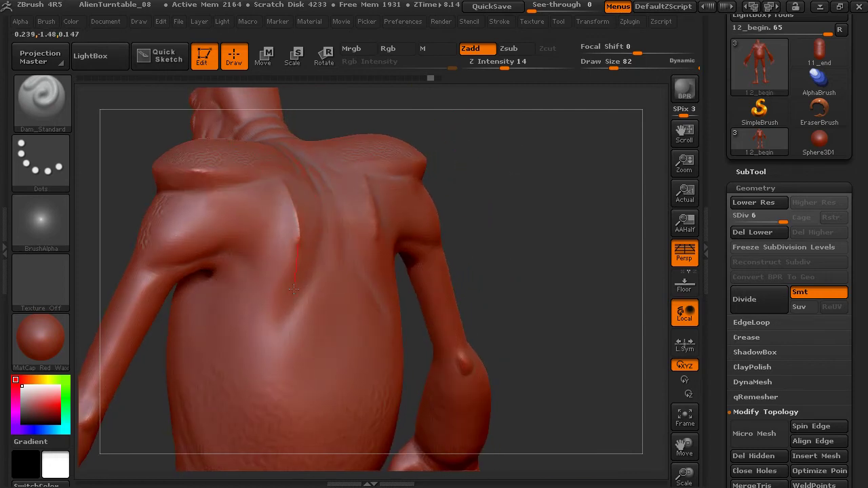
pyautogui.moveTo(293, 289)
pyautogui.mouseDown()
pyautogui.moveTo(261, 349)
pyautogui.moveTo(265, 398)
pyautogui.moveTo(297, 440)
pyautogui.mouseUp()
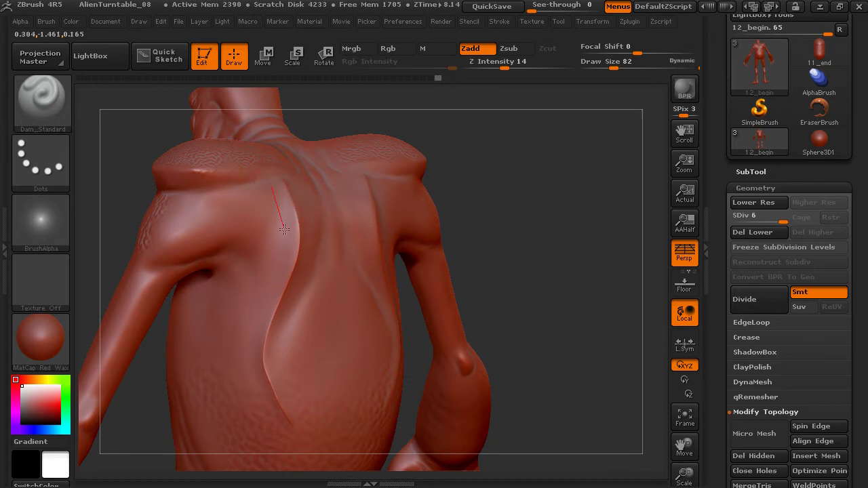
# Step: Carve a second curved crease just outside the first, following it down the left side of the back
pyautogui.moveTo(284, 275); pyautogui.dragTo(268, 305)
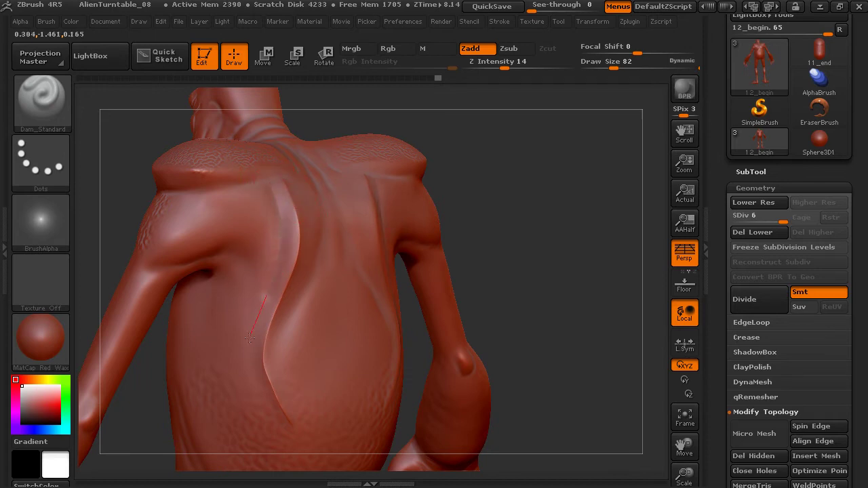
pyautogui.moveTo(250, 338); pyautogui.dragTo(242, 384)
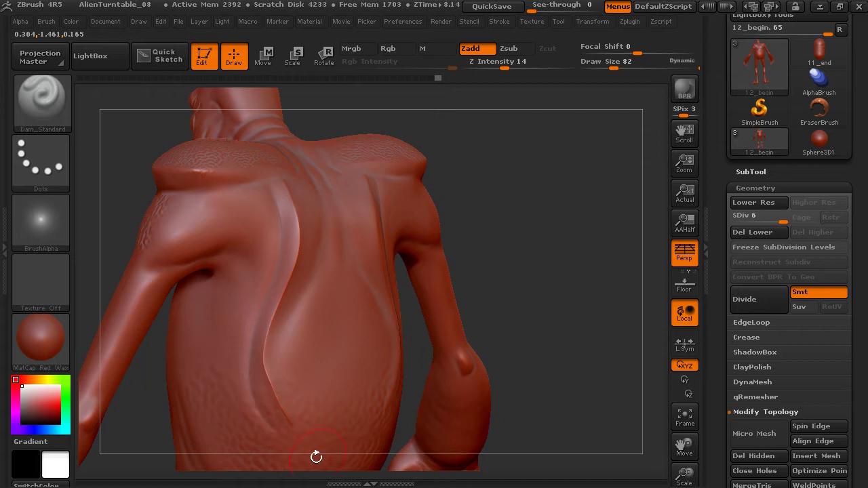
pyautogui.moveTo(529, 190); pyautogui.dragTo(454, 195)
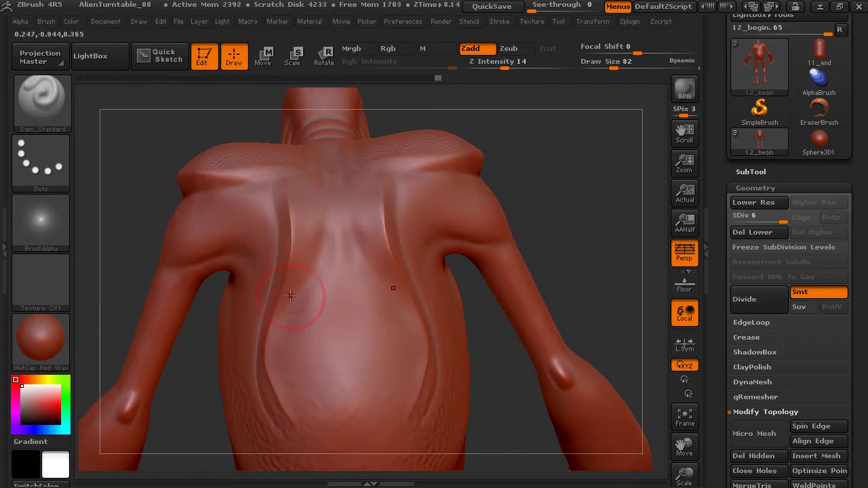
# Step: Turn LazyMouse off and try two freehand creases between the spine and the carved curve, undoing each one
pyautogui.moveTo(536, 182)
pyautogui.mouseDown()
pyautogui.moveTo(557, 179)
pyautogui.moveTo(532, 140)
pyautogui.moveTo(542, 156)
pyautogui.moveTo(553, 108)
pyautogui.moveTo(545, 84)
pyautogui.mouseUp()
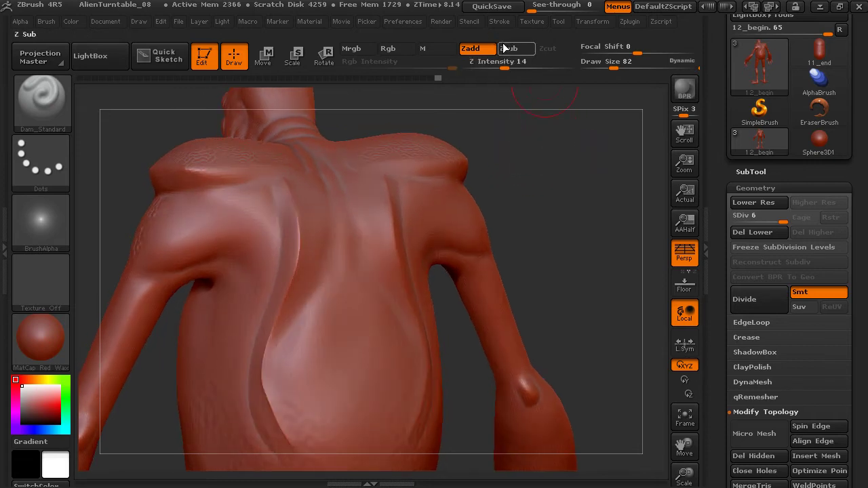
pyautogui.click(501, 20)
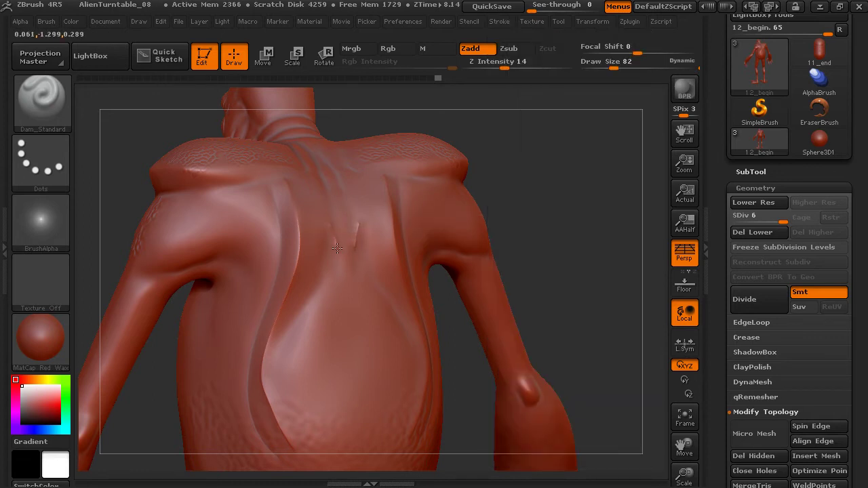
pyautogui.moveTo(338, 248); pyautogui.dragTo(307, 373)
pyautogui.press('ctrl')
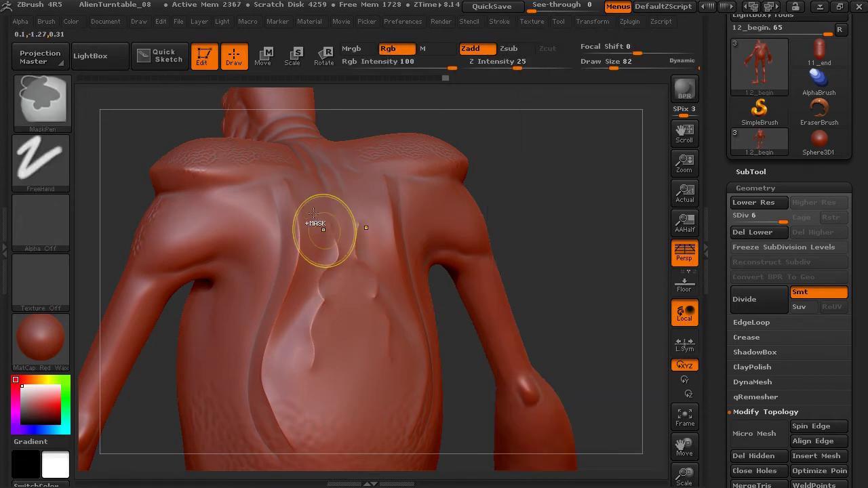
pyautogui.moveTo(314, 213)
pyautogui.keyDown('ctrl'); pyautogui.mouseDown()
pyautogui.moveTo(318, 251)
pyautogui.moveTo(335, 257)
pyautogui.mouseUp(); pyautogui.keyUp('ctrl')
pyautogui.hotkey('ctrl', 'z')
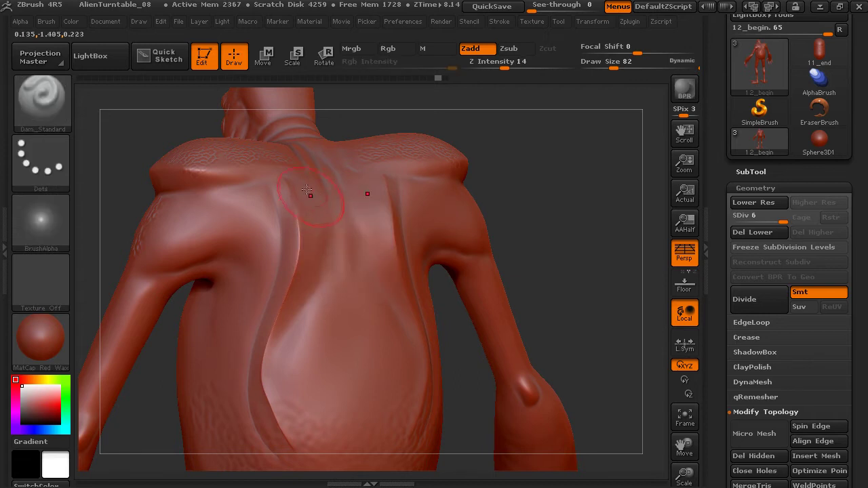
pyautogui.moveTo(310, 195)
pyautogui.mouseDown()
pyautogui.moveTo(314, 270)
pyautogui.moveTo(280, 358)
pyautogui.mouseUp()
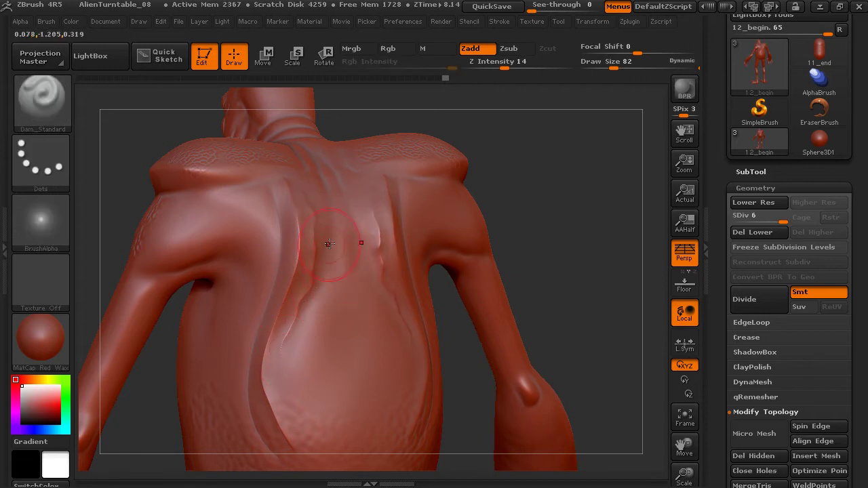
pyautogui.press('ctrl')
pyautogui.hotkey('ctrl', 'z')
# Step: Enable LazyMouse again in the brush's stroke settings
pyautogui.moveTo(550, 180); pyautogui.dragTo(529, 198)
pyautogui.moveTo(585, 183); pyautogui.dragTo(591, 178)
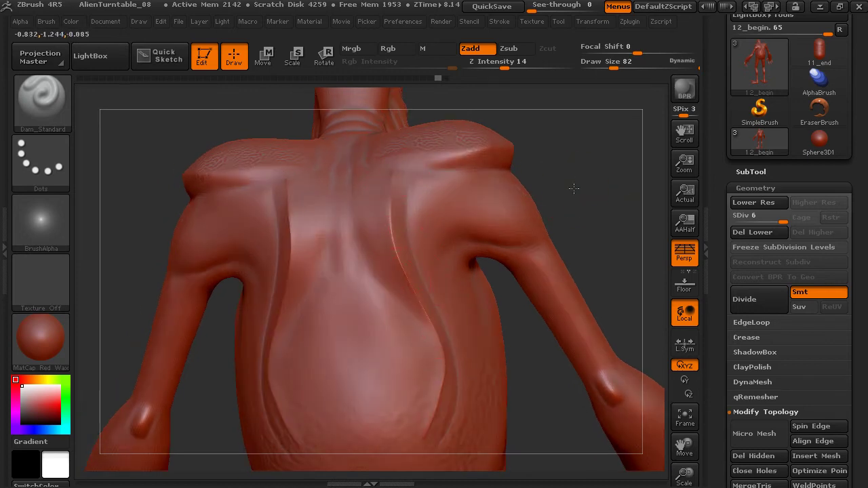
pyautogui.moveTo(572, 188); pyautogui.dragTo(534, 98)
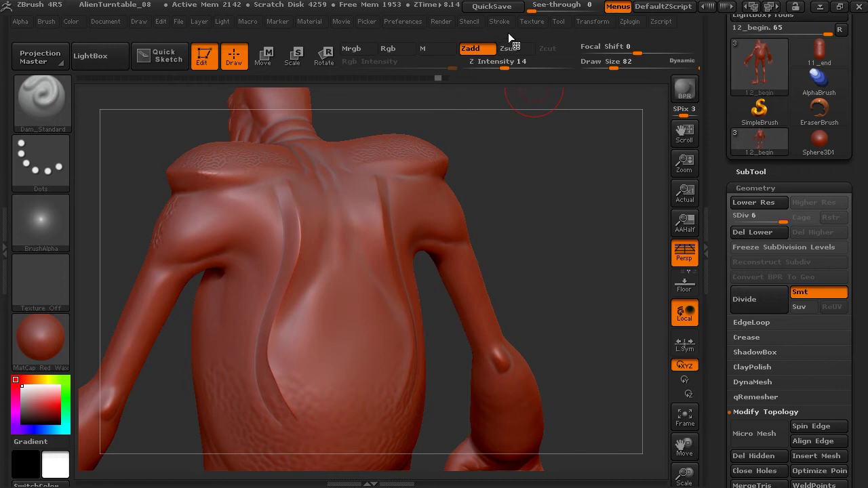
pyautogui.click(499, 21)
pyautogui.click(550, 287)
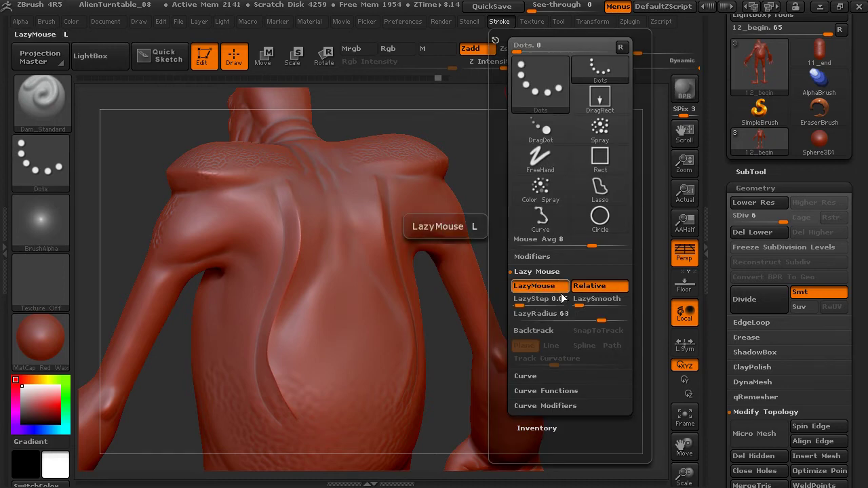
pyautogui.click(550, 289)
pyautogui.click(552, 287)
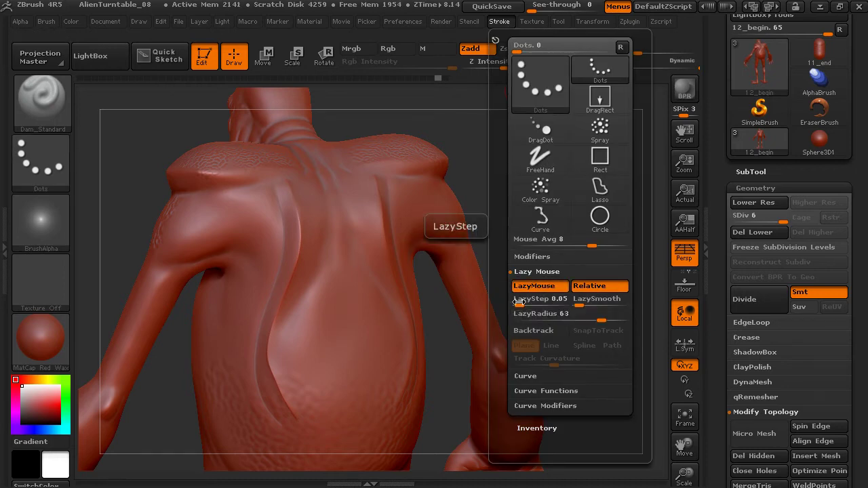
# Step: Set the LazyRadius of the Dam_Standard brush to 32
pyautogui.moveTo(507, 298); pyautogui.dragTo(507, 237)
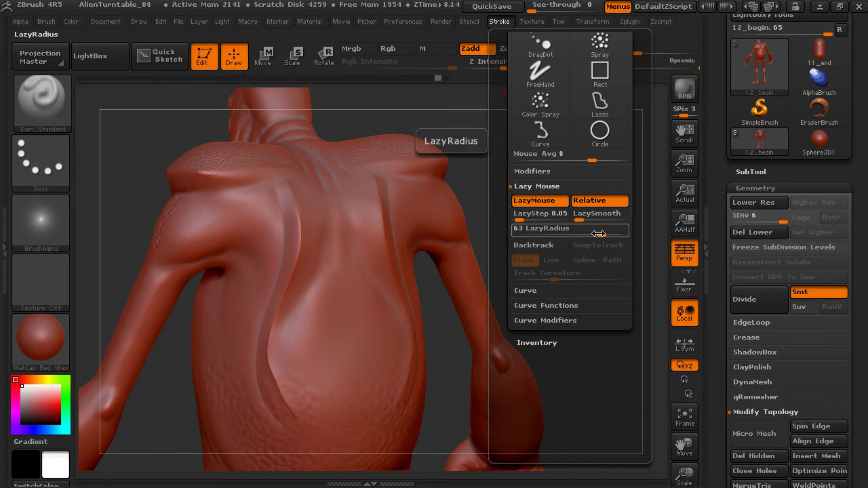
pyautogui.moveTo(603, 233); pyautogui.dragTo(585, 233)
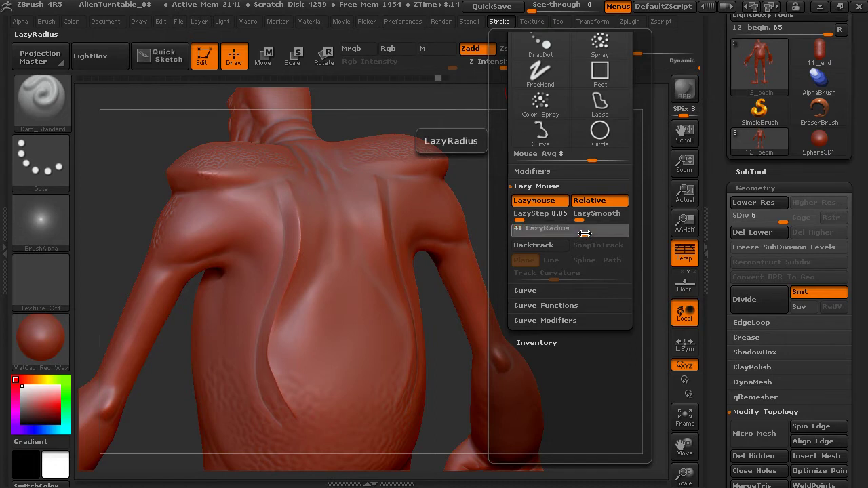
pyautogui.moveTo(584, 234); pyautogui.dragTo(576, 234)
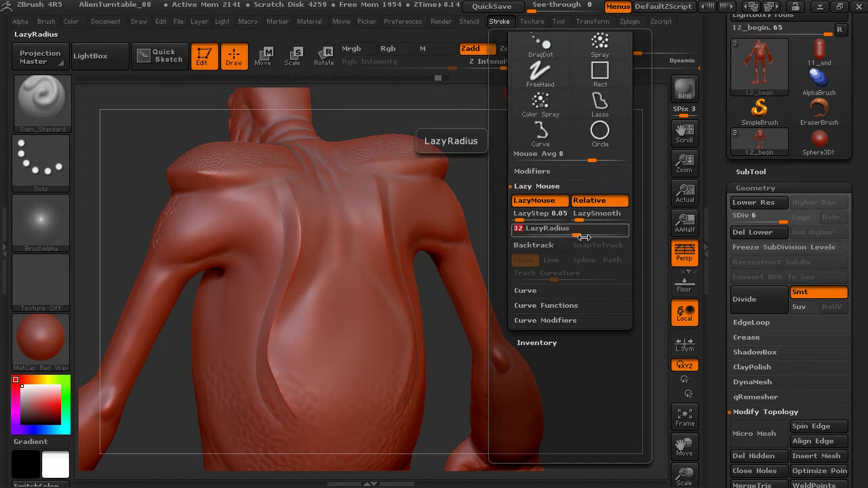
# Step: Enable Backtrack and SnapToTrack in the brush's LazyMouse settings and choose the Line track mode
pyautogui.click(543, 246)
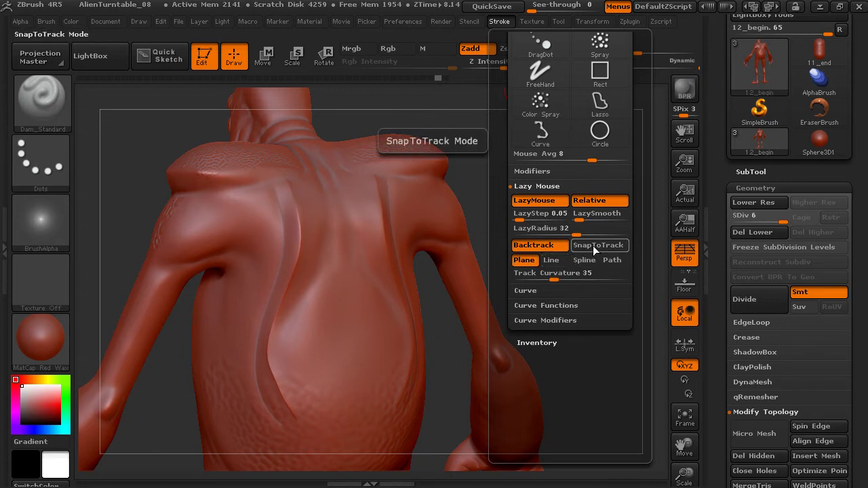
pyautogui.click(592, 245)
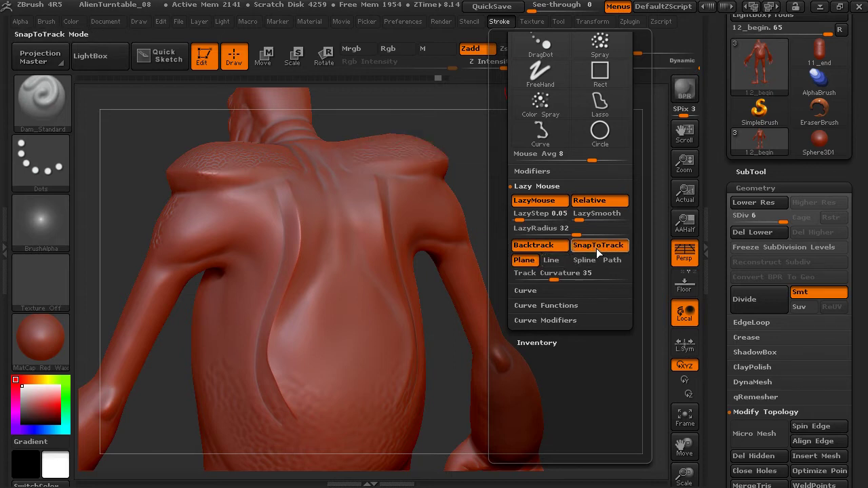
pyautogui.click(551, 260)
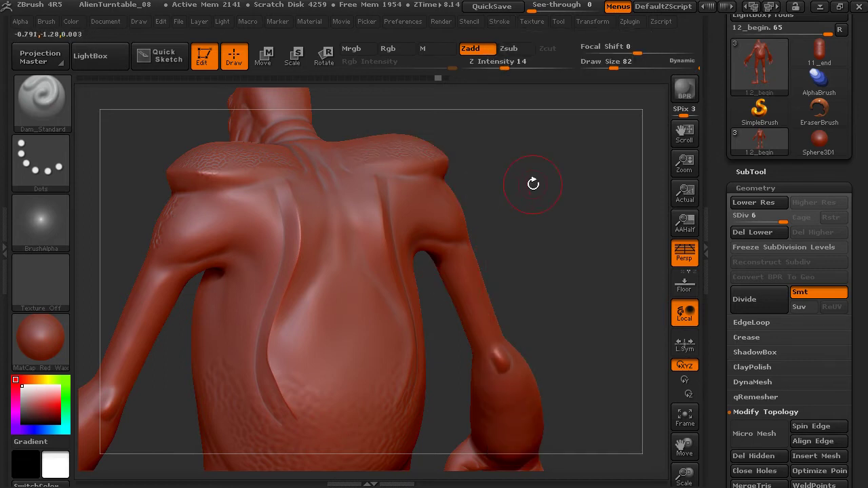
# Step: Try a straight tracked crease below the textured area of the right shoulder, undoing it once drawn
pyautogui.moveTo(533, 184)
pyautogui.mouseDown()
pyautogui.moveTo(528, 211)
pyautogui.moveTo(547, 181)
pyautogui.moveTo(609, 175)
pyautogui.moveTo(563, 224)
pyautogui.moveTo(579, 178)
pyautogui.moveTo(543, 224)
pyautogui.mouseUp()
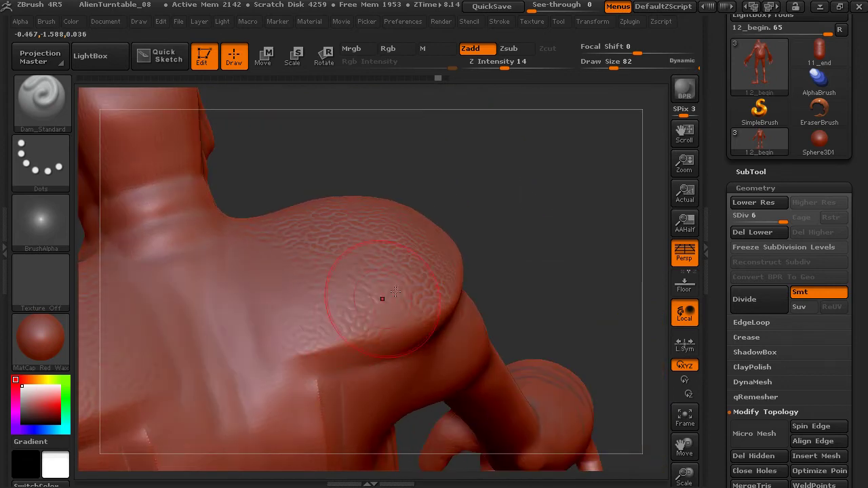
pyautogui.moveTo(279, 328)
pyautogui.mouseDown()
pyautogui.moveTo(410, 287)
pyautogui.moveTo(295, 323)
pyautogui.moveTo(408, 288)
pyautogui.moveTo(392, 279)
pyautogui.mouseUp()
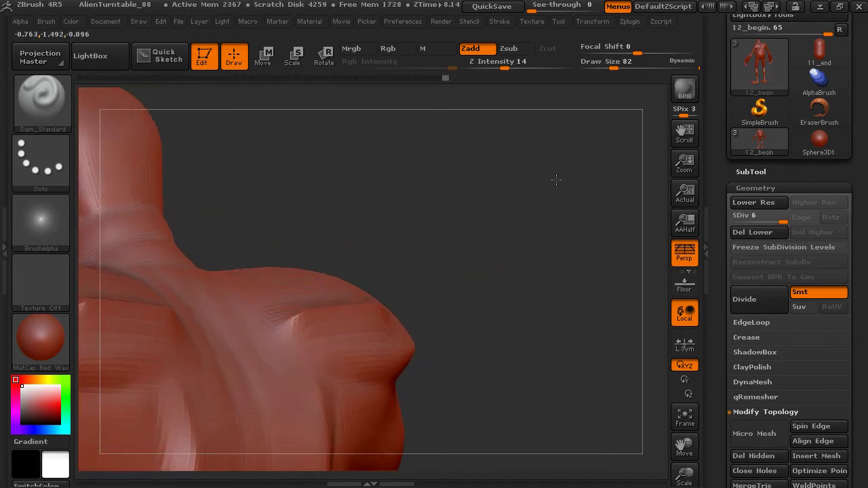
pyautogui.press('ctrl')
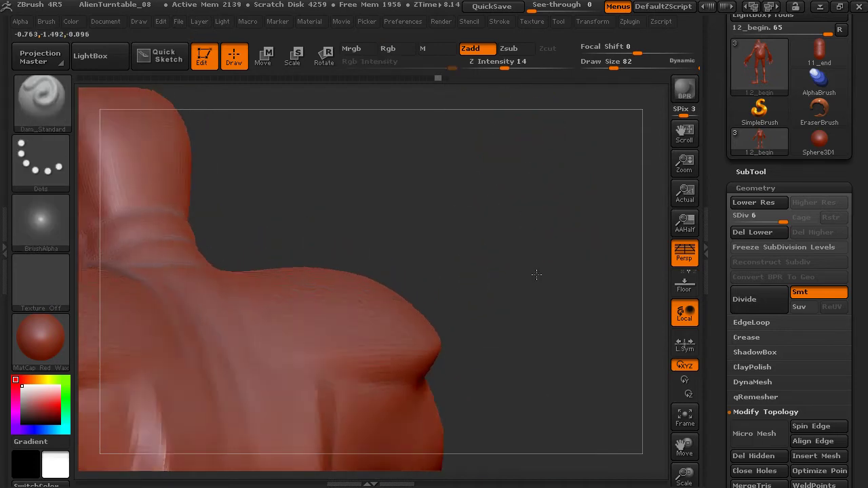
# Step: Carve a straight crease along the lower edge of the right shoulder's textured ridge, extending it inward toward the spine
pyautogui.moveTo(533, 272)
pyautogui.mouseDown()
pyautogui.moveTo(471, 178)
pyautogui.moveTo(244, 299)
pyautogui.moveTo(352, 299)
pyautogui.mouseUp()
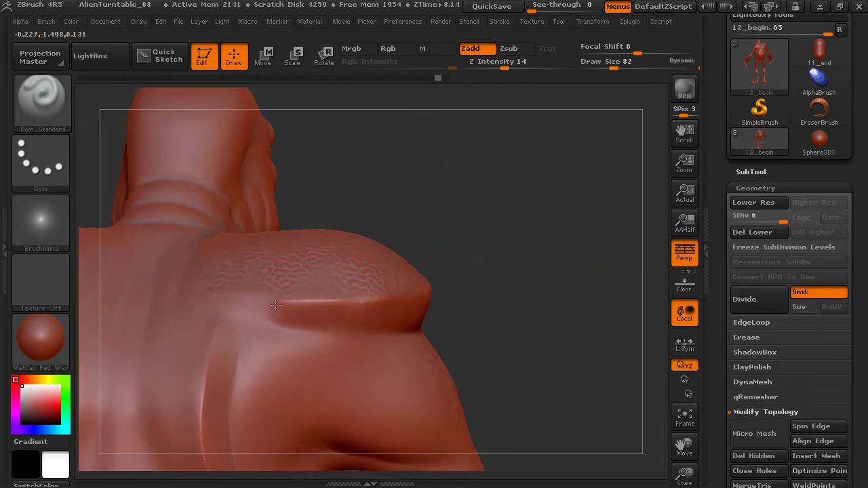
pyautogui.moveTo(275, 305)
pyautogui.mouseDown()
pyautogui.moveTo(222, 305)
pyautogui.moveTo(350, 301)
pyautogui.mouseUp()
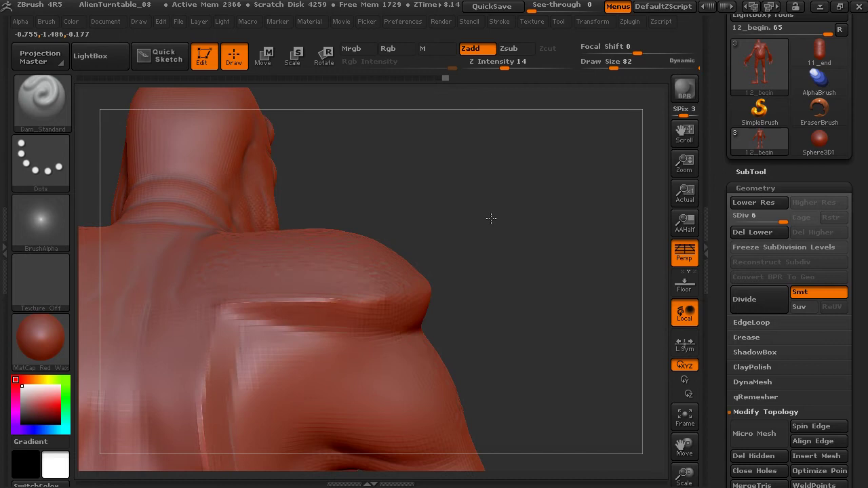
pyautogui.moveTo(491, 218); pyautogui.dragTo(452, 202)
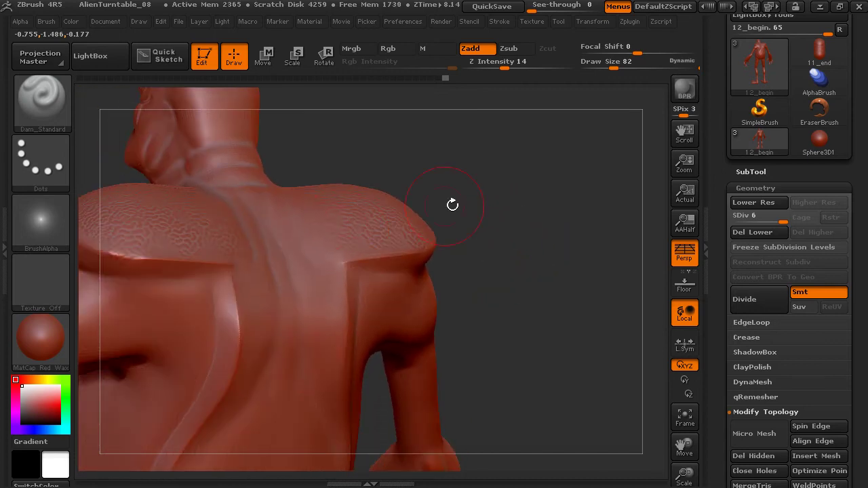
# Step: Carve a straight horizontal crease across the spine between the two curved creases on the upper back
pyautogui.moveTo(517, 274); pyautogui.dragTo(352, 286)
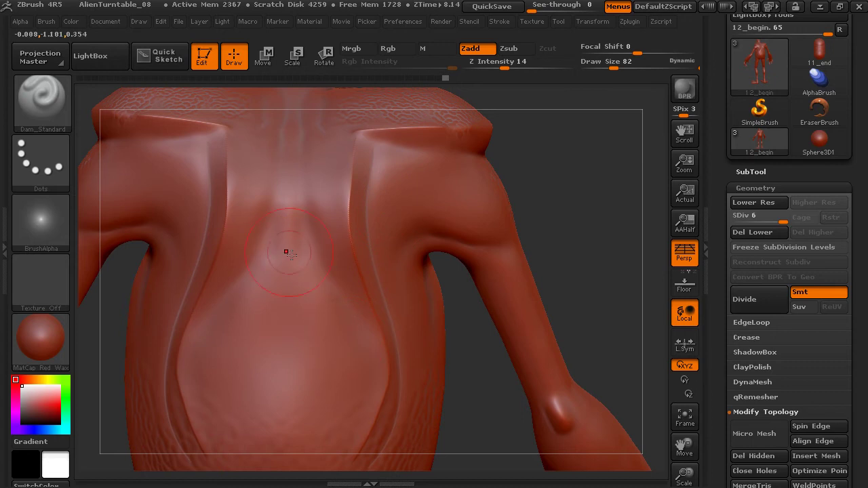
pyautogui.moveTo(589, 207); pyautogui.dragTo(601, 202)
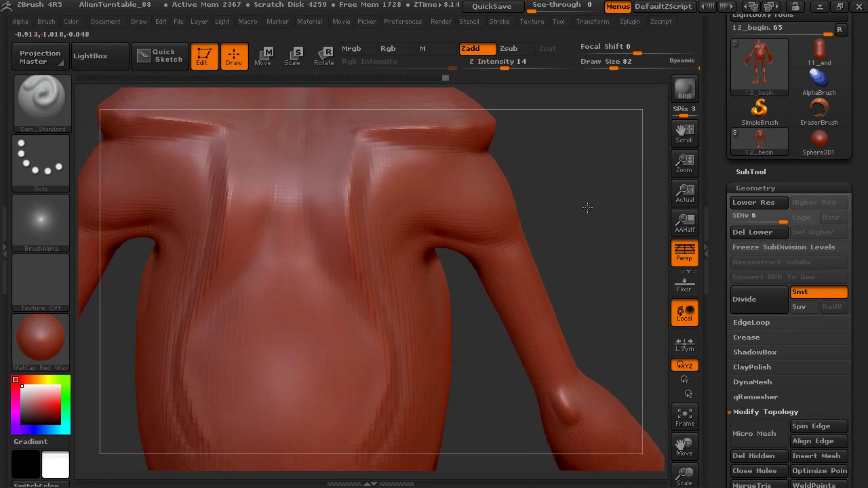
pyautogui.moveTo(587, 207); pyautogui.dragTo(593, 208)
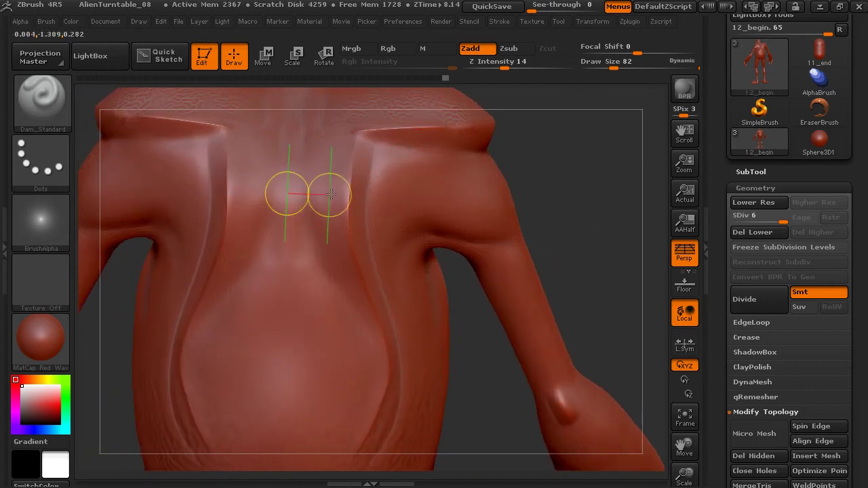
pyautogui.moveTo(336, 194)
pyautogui.mouseDown()
pyautogui.moveTo(304, 194)
pyautogui.moveTo(326, 195)
pyautogui.mouseUp()
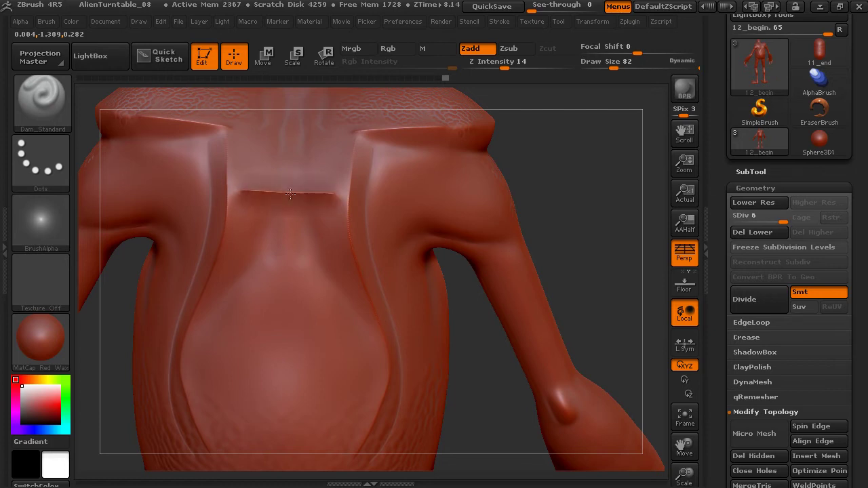
pyautogui.press('shift')
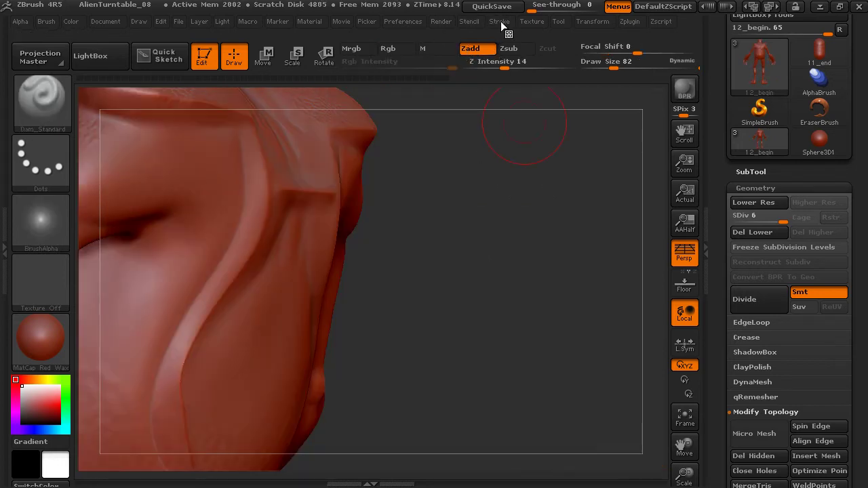
# Step: Switch the Backtrack mode of the Dam_Standard brush to Spline
pyautogui.click(501, 21)
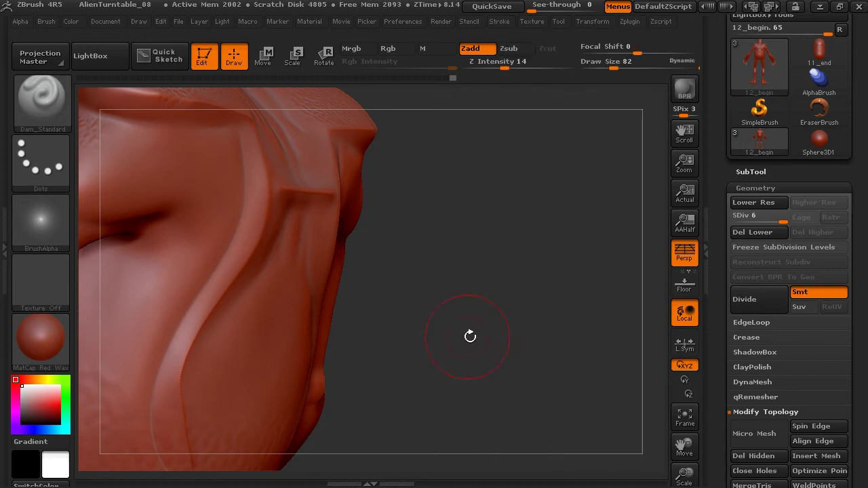
pyautogui.moveTo(470, 336); pyautogui.dragTo(468, 152)
pyautogui.click(499, 22)
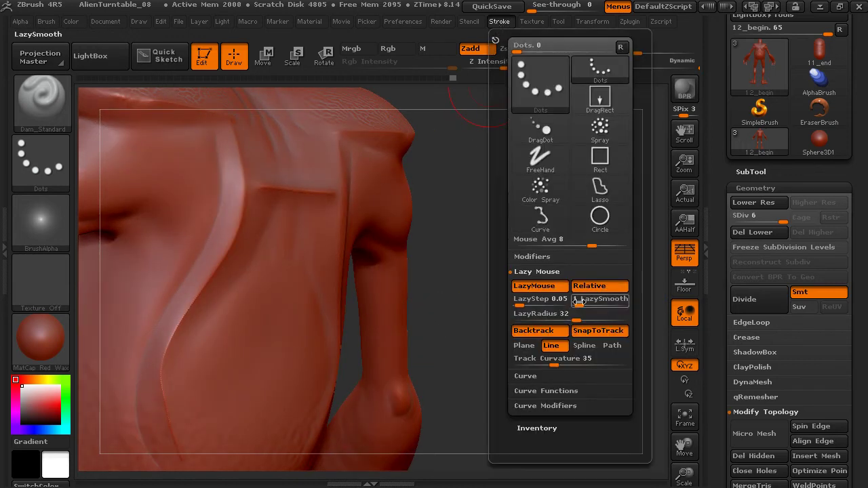
pyautogui.click(591, 347)
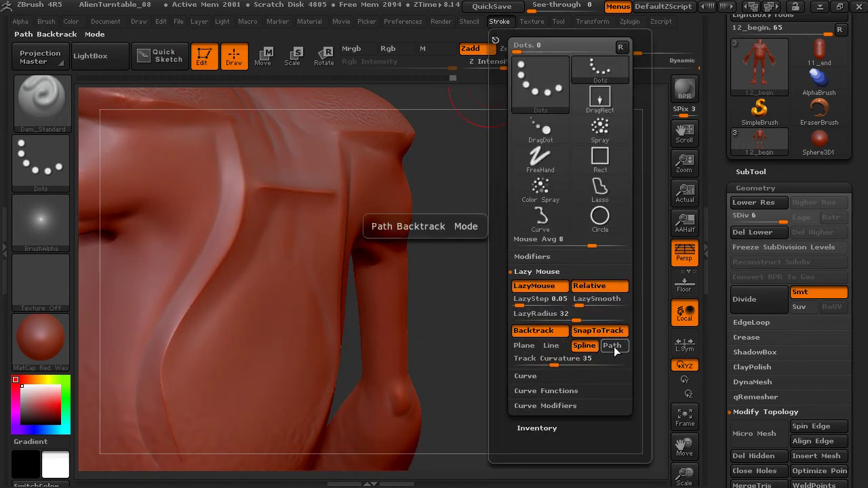
# Step: Try carving a curved crease with the spline track from mid-spine down toward the right side of the back
pyautogui.moveTo(438, 302); pyautogui.dragTo(366, 271)
pyautogui.moveTo(291, 245); pyautogui.dragTo(356, 362)
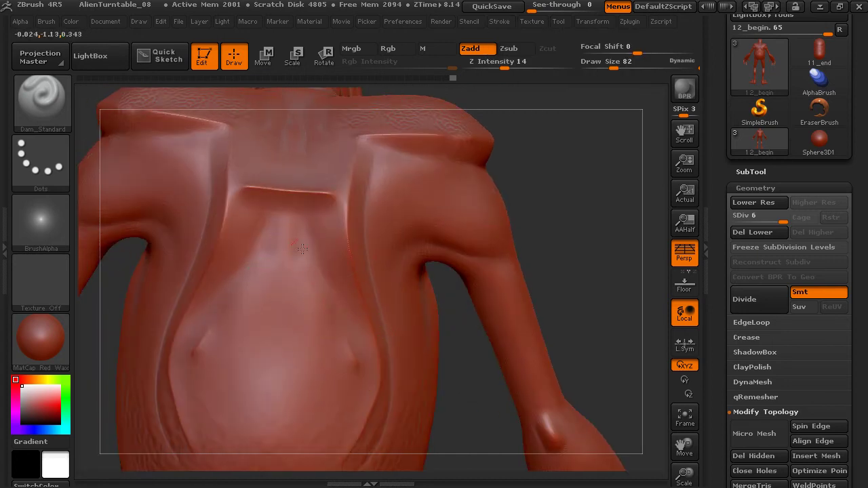
pyautogui.moveTo(303, 249); pyautogui.dragTo(365, 387)
# Step: Undo the straight and spline-tracked test creases on the shoulders and back
pyautogui.press('ctrl')
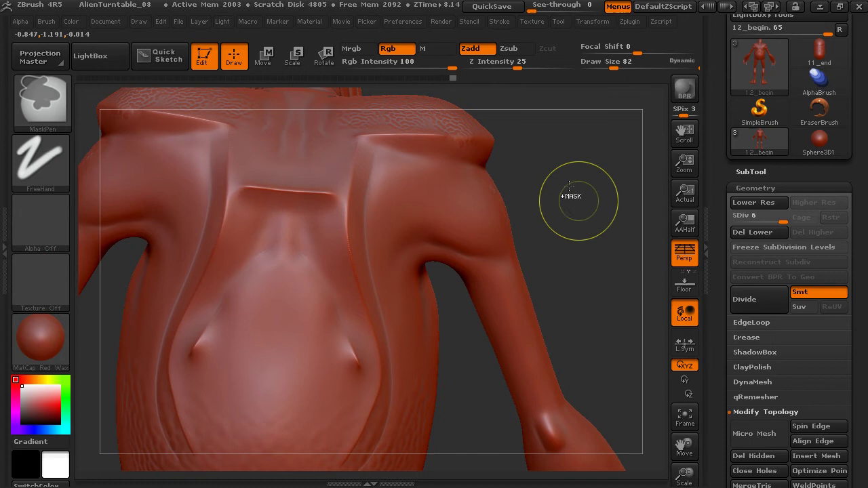
pyautogui.moveTo(567, 168); pyautogui.dragTo(537, 194)
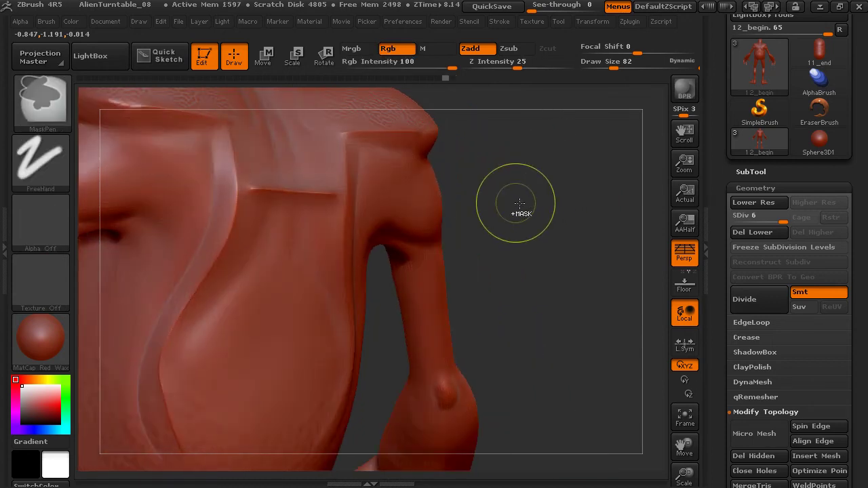
pyautogui.hotkey('ctrl', 'z')
# Step: Turn LazyMouse off and enable Curve Mode in the brush's stroke settings
pyautogui.moveTo(522, 170)
pyautogui.mouseDown()
pyautogui.moveTo(519, 178)
pyautogui.moveTo(550, 188)
pyautogui.moveTo(524, 34)
pyautogui.mouseUp()
pyautogui.click(502, 21)
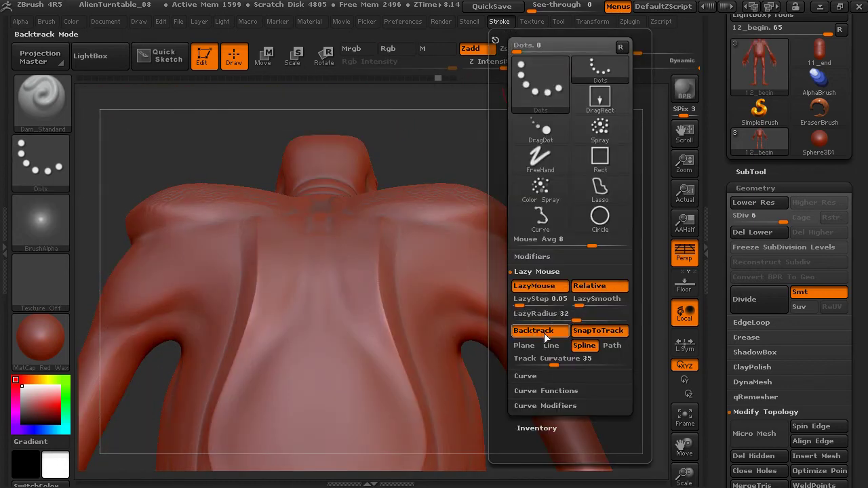
pyautogui.click(547, 288)
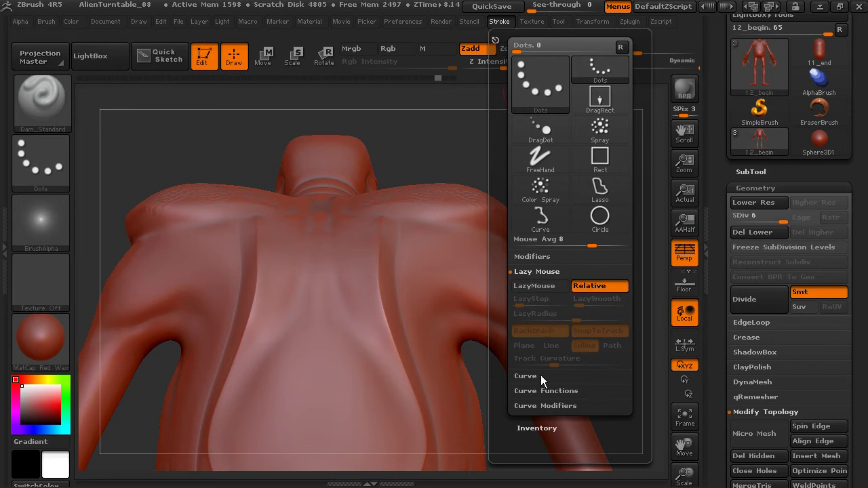
pyautogui.click(541, 375)
pyautogui.click(540, 300)
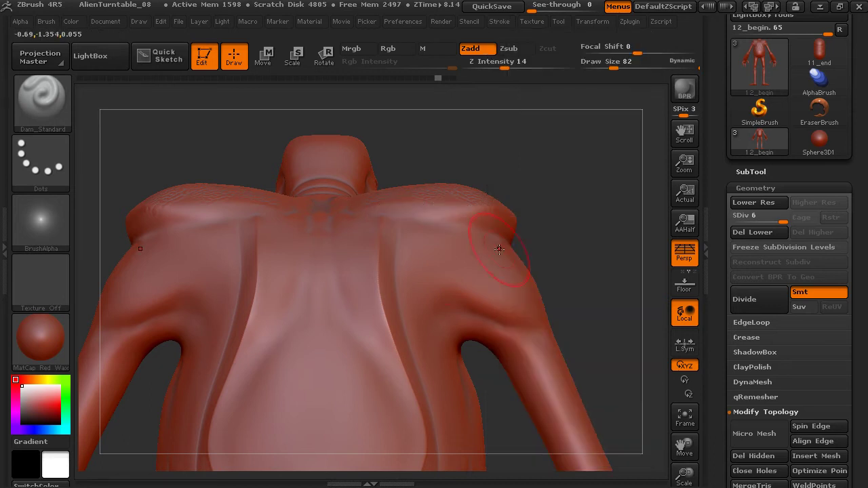
# Step: Check the Lazy Mouse and Curve options in the brush's stroke settings
pyautogui.moveTo(527, 204)
pyautogui.mouseDown()
pyautogui.moveTo(525, 157)
pyautogui.moveTo(545, 163)
pyautogui.moveTo(545, 182)
pyautogui.moveTo(534, 191)
pyautogui.mouseUp()
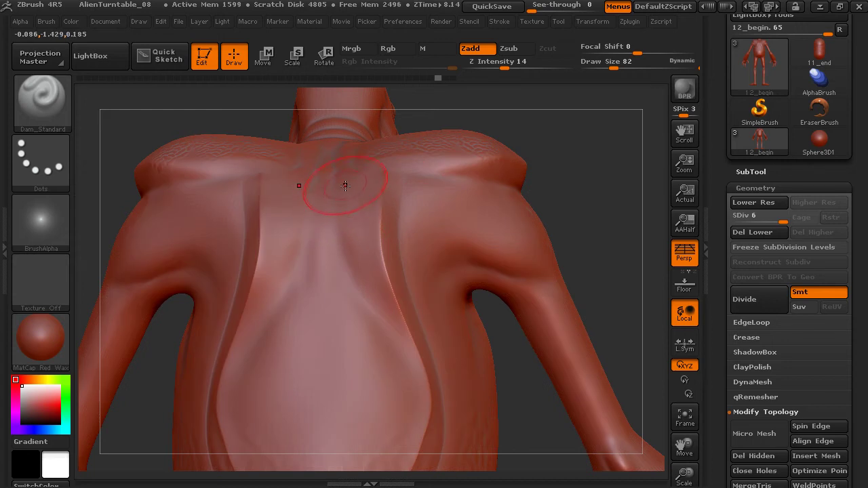
pyautogui.moveTo(346, 182)
pyautogui.mouseDown()
pyautogui.moveTo(345, 260)
pyautogui.moveTo(382, 321)
pyautogui.moveTo(402, 321)
pyautogui.mouseUp()
pyautogui.click(500, 21)
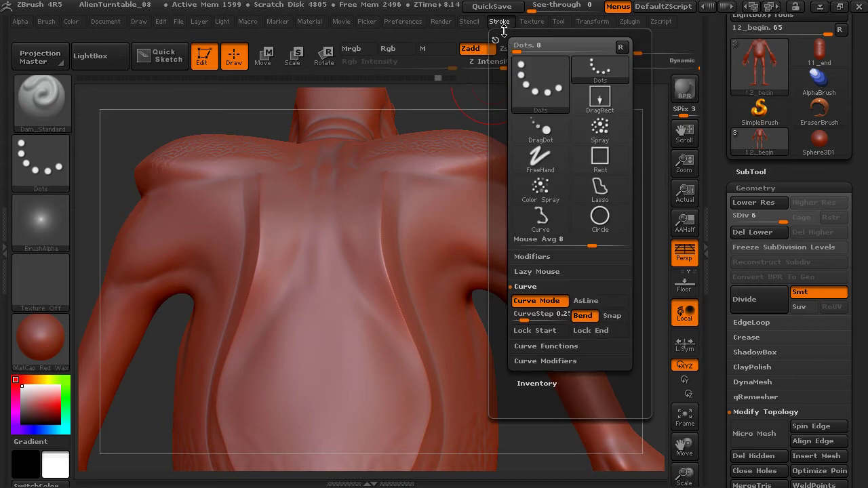
pyautogui.click(549, 272)
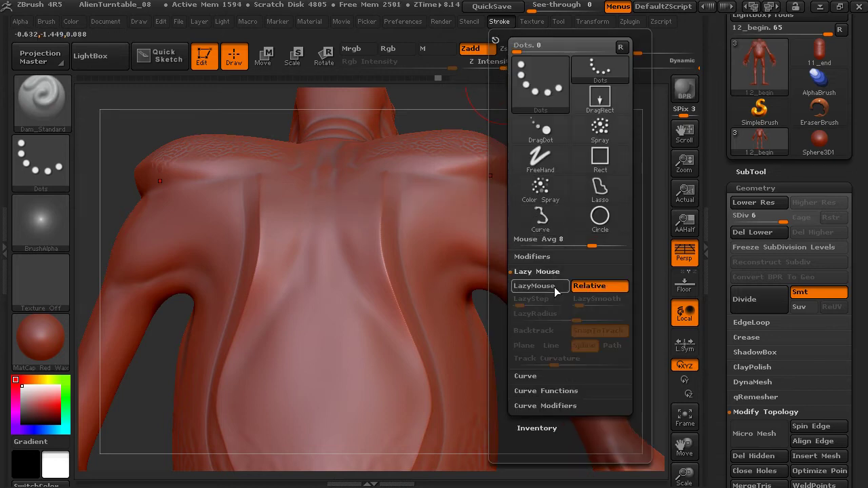
pyautogui.click(543, 272)
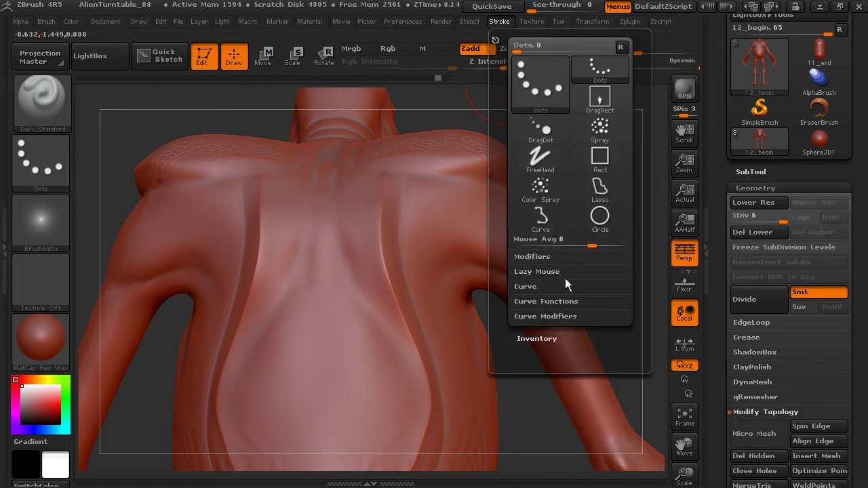
pyautogui.click(531, 287)
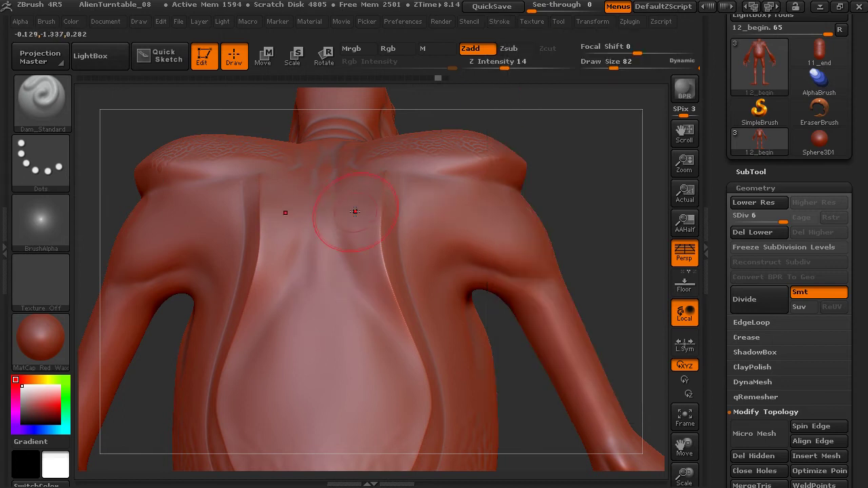
# Step: Draw an S-shaped curve from beside the upper spine down the right side of the back and carve a crease along it
pyautogui.moveTo(544, 198); pyautogui.dragTo(604, 204)
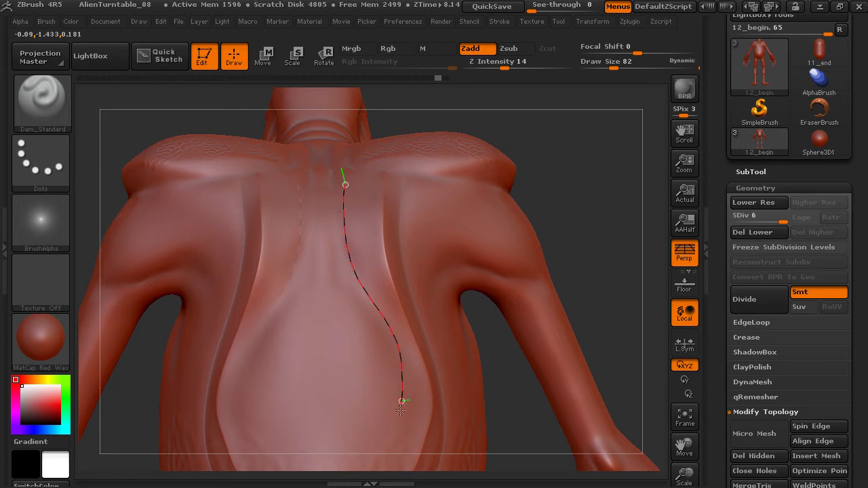
pyautogui.moveTo(392, 441); pyautogui.dragTo(391, 440)
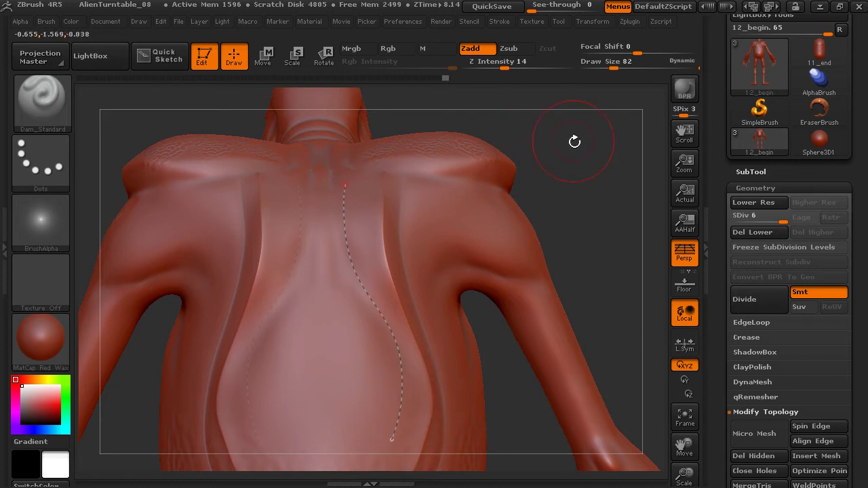
pyautogui.moveTo(575, 142); pyautogui.dragTo(576, 170)
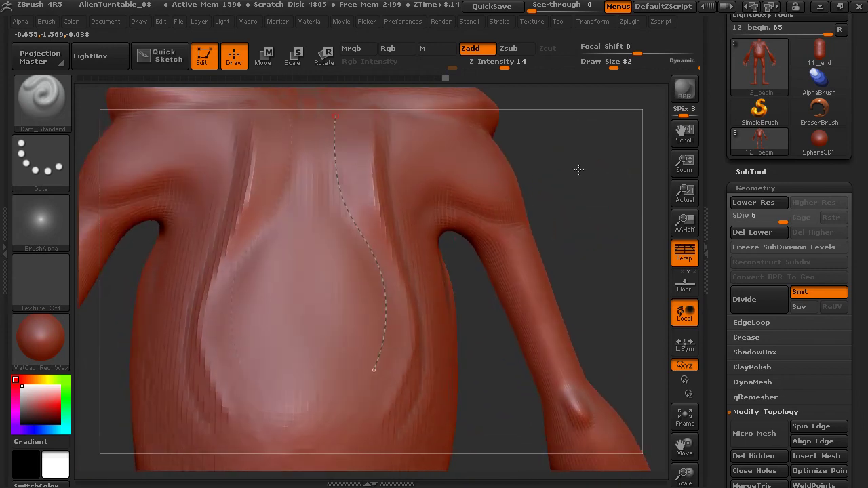
pyautogui.click(387, 285)
pyautogui.click(386, 278)
pyautogui.click(387, 273)
pyautogui.click(387, 274)
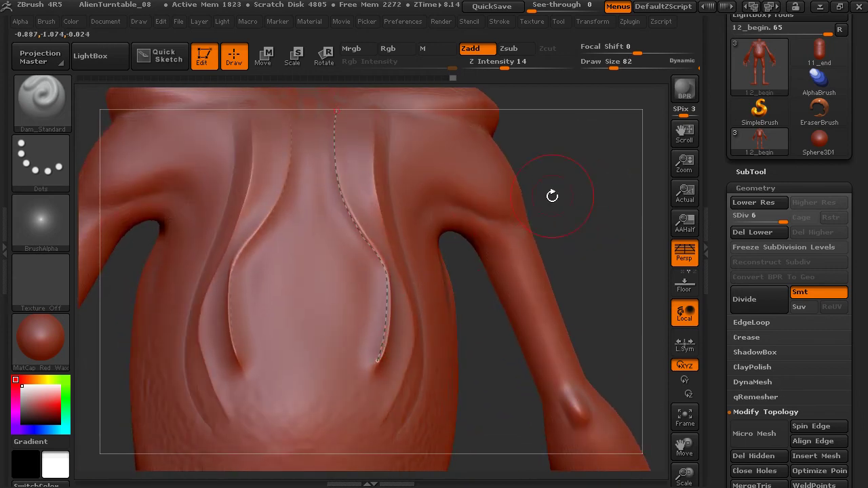
# Step: Clear the guide curve from the carved crease on the back
pyautogui.moveTo(552, 196); pyautogui.dragTo(355, 184)
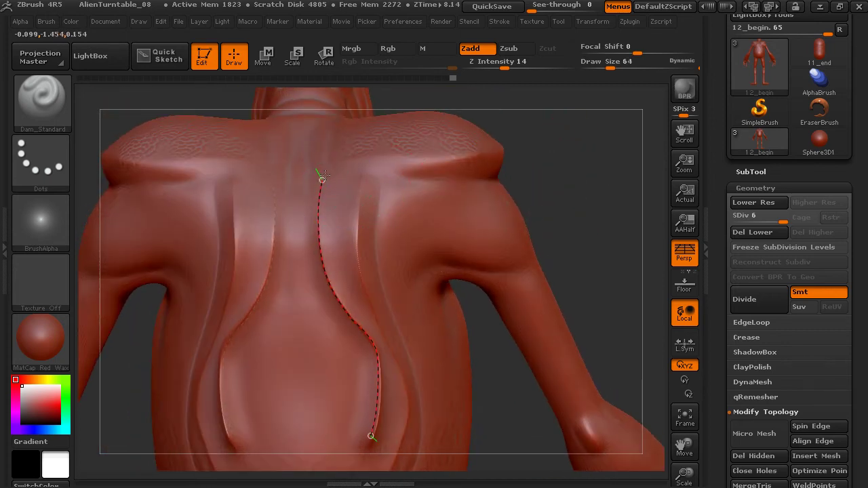
pyautogui.click(330, 164)
pyautogui.moveTo(554, 199)
pyautogui.mouseDown()
pyautogui.moveTo(586, 209)
pyautogui.moveTo(591, 204)
pyautogui.moveTo(565, 207)
pyautogui.moveTo(563, 199)
pyautogui.moveTo(591, 184)
pyautogui.moveTo(560, 160)
pyautogui.moveTo(558, 204)
pyautogui.moveTo(399, 78)
pyautogui.mouseUp()
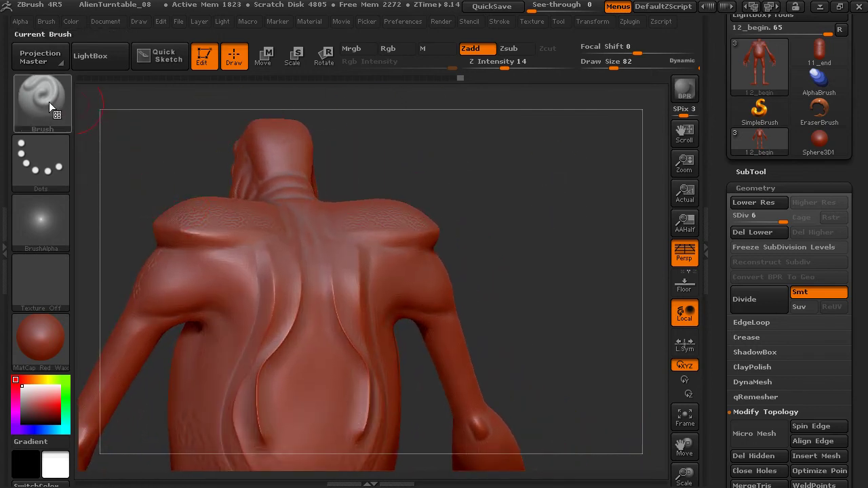
# Step: Look through the available sculpting brushes
pyautogui.press('b')
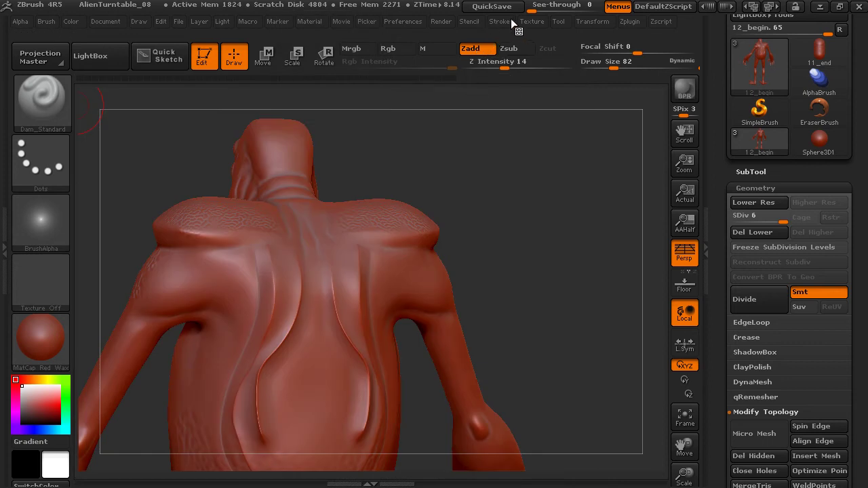
# Step: Examine the Curve, Curve Functions and Curve Modifiers options in the brush's stroke settings
pyautogui.click(509, 21)
pyautogui.moveTo(504, 260)
pyautogui.mouseDown()
pyautogui.moveTo(496, 235)
pyautogui.moveTo(509, 229)
pyautogui.mouseUp()
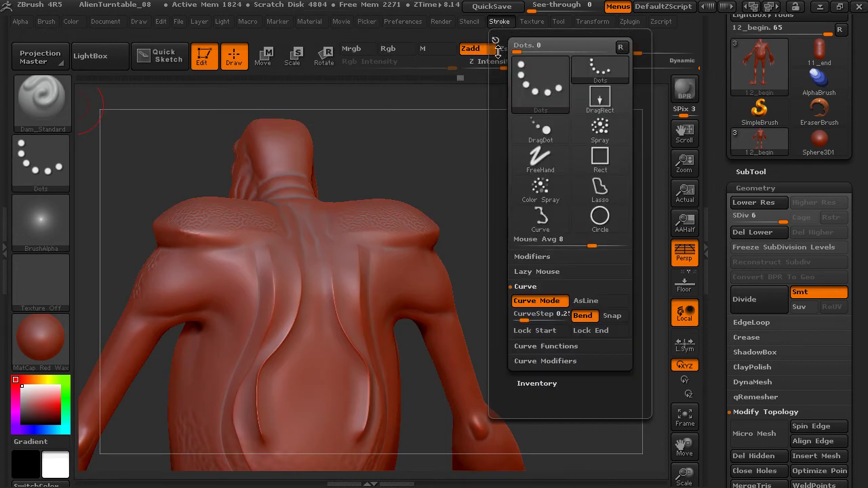
pyautogui.click(567, 346)
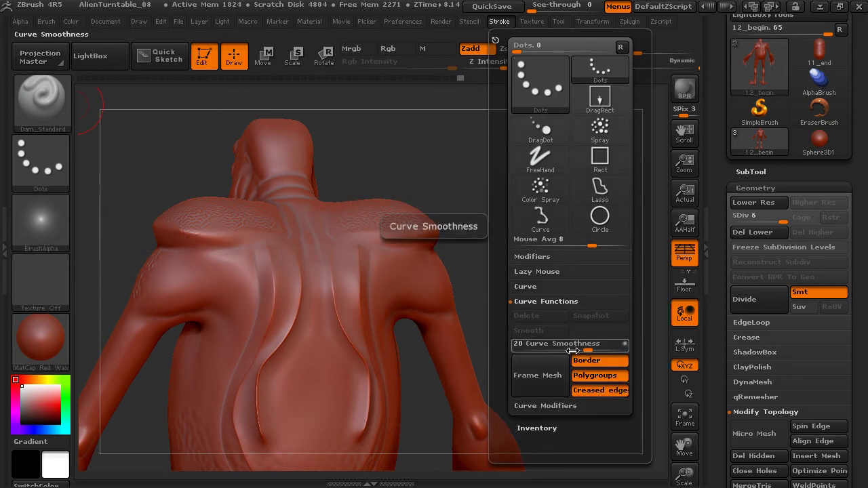
pyautogui.click(546, 306)
pyautogui.click(545, 322)
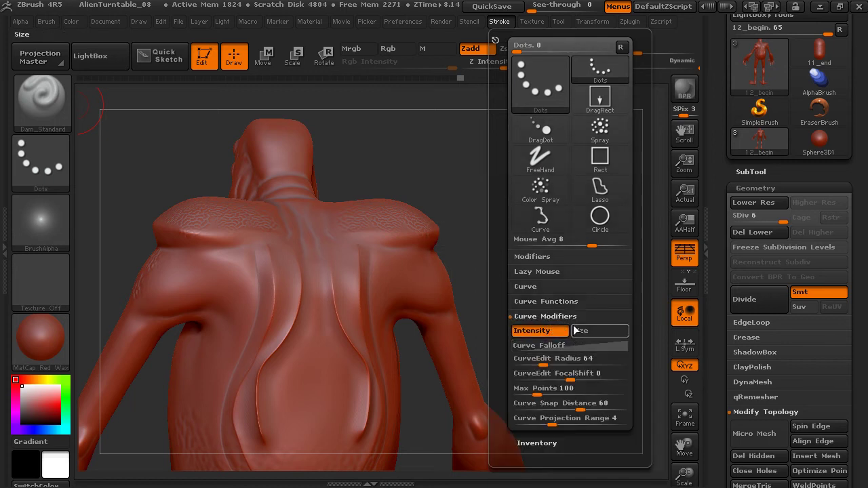
pyautogui.click(557, 317)
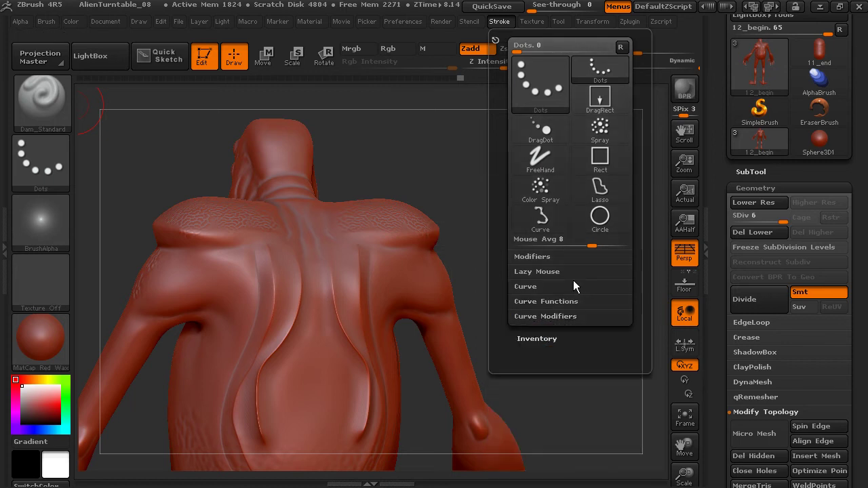
# Step: Examine the stroke Modifiers and the Lazy Mouse options, including the Backtrack modes
pyautogui.click(543, 258)
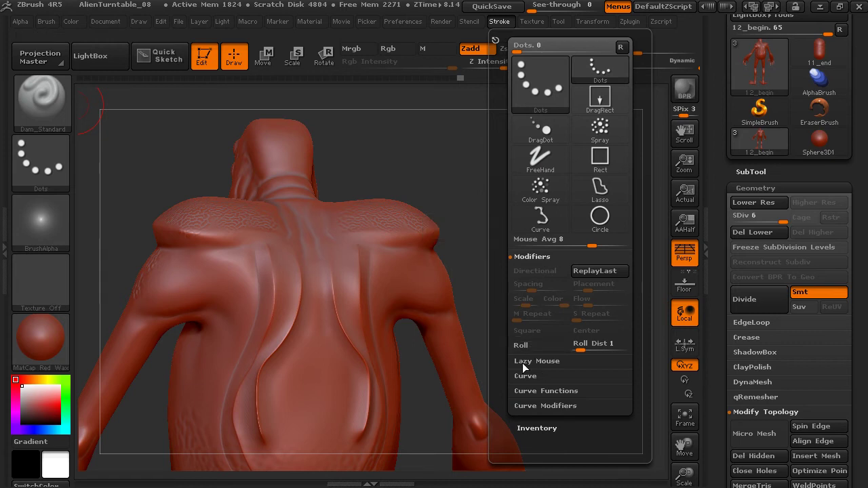
pyautogui.moveTo(500, 345); pyautogui.dragTo(506, 288)
pyautogui.click(541, 278)
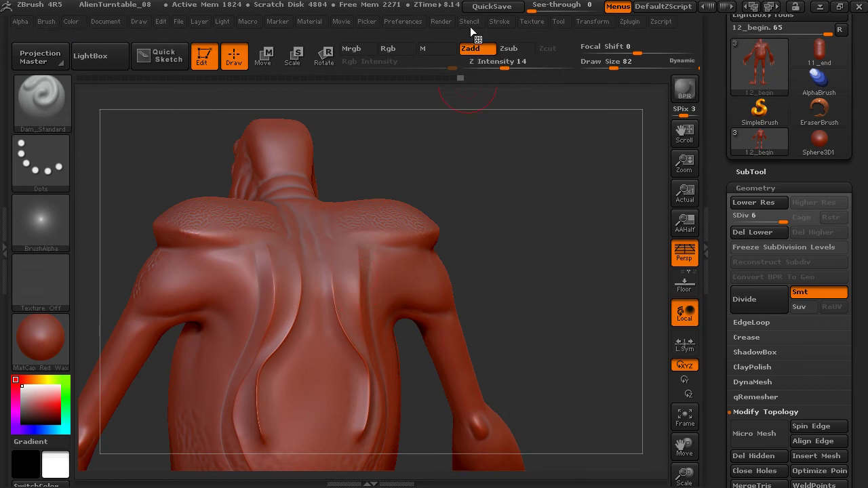
pyautogui.click(499, 21)
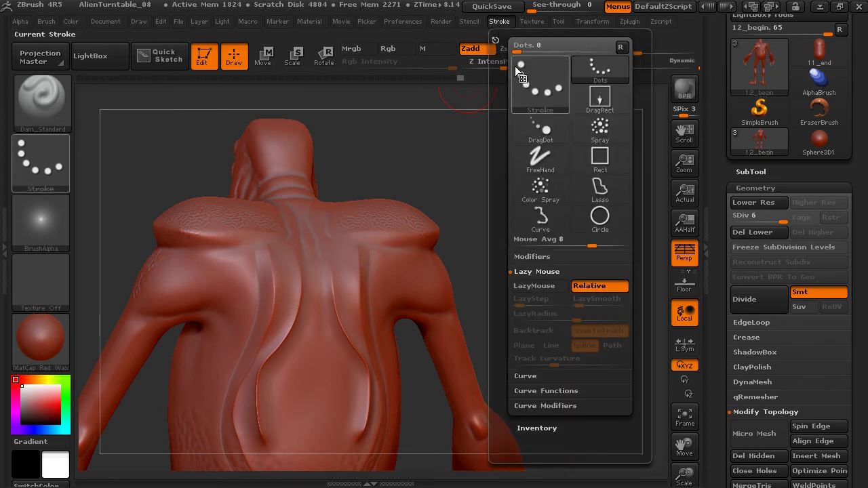
pyautogui.moveTo(500, 219); pyautogui.dragTo(503, 181)
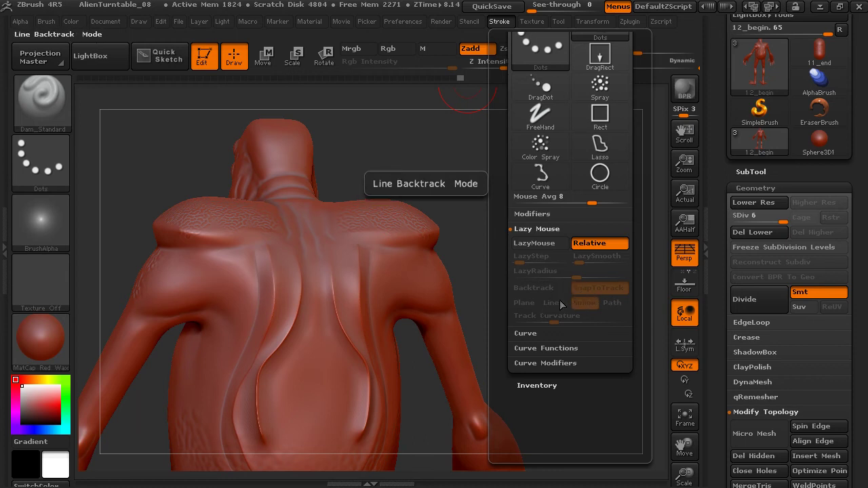
pyautogui.click(536, 229)
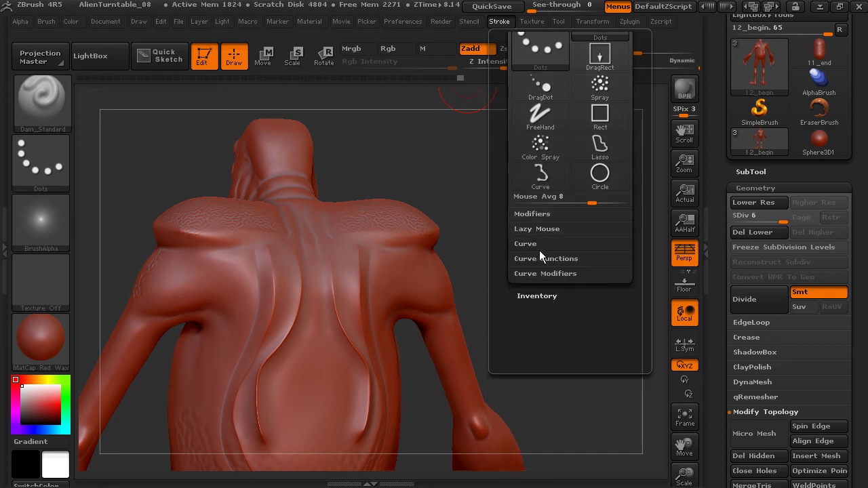
pyautogui.click(535, 245)
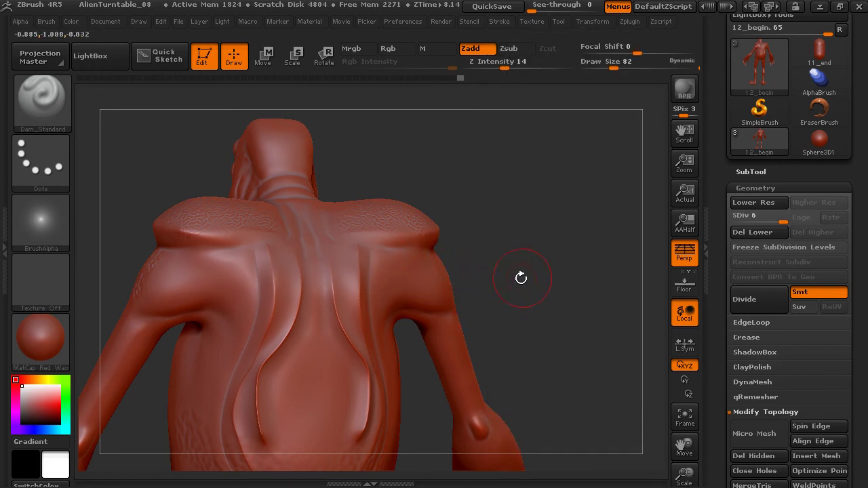
# Step: Draw a curve from the right shoulder blade down to the back of the upper arm and carve a crease along it
pyautogui.moveTo(521, 278); pyautogui.dragTo(500, 271)
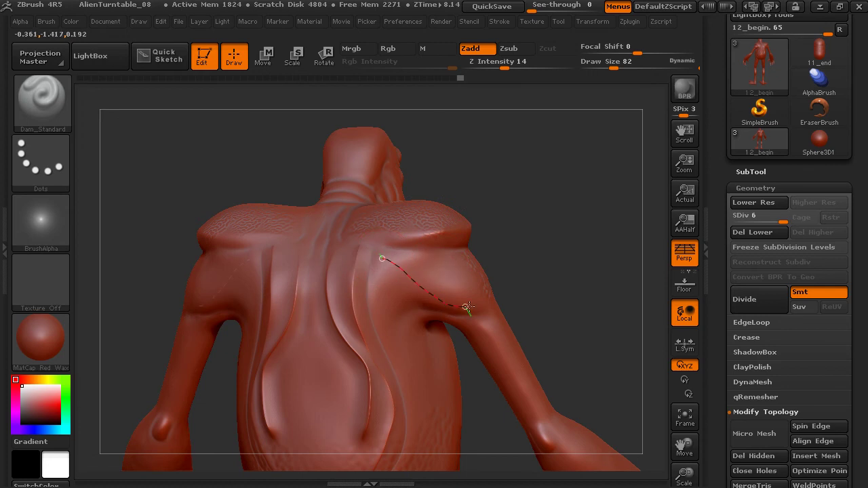
pyautogui.press('[')
pyautogui.click(486, 302)
pyautogui.moveTo(541, 259)
pyautogui.mouseDown()
pyautogui.moveTo(515, 255)
pyautogui.moveTo(535, 233)
pyautogui.moveTo(535, 272)
pyautogui.mouseUp()
pyautogui.press(']')
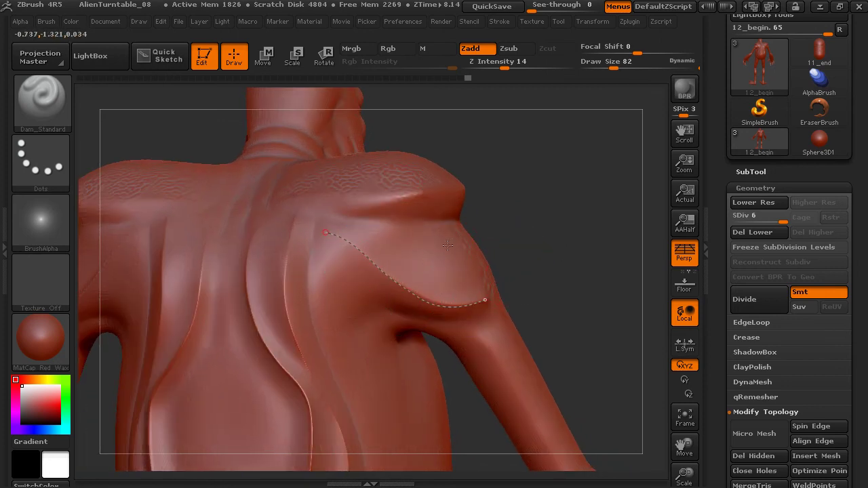
# Step: Smooth the inner part of the new crease below the right shoulder blade
pyautogui.moveTo(540, 192); pyautogui.dragTo(515, 194)
pyautogui.keyDown('shift'); pyautogui.moveTo(335, 238); pyautogui.dragTo(407, 302); pyautogui.keyUp('shift')
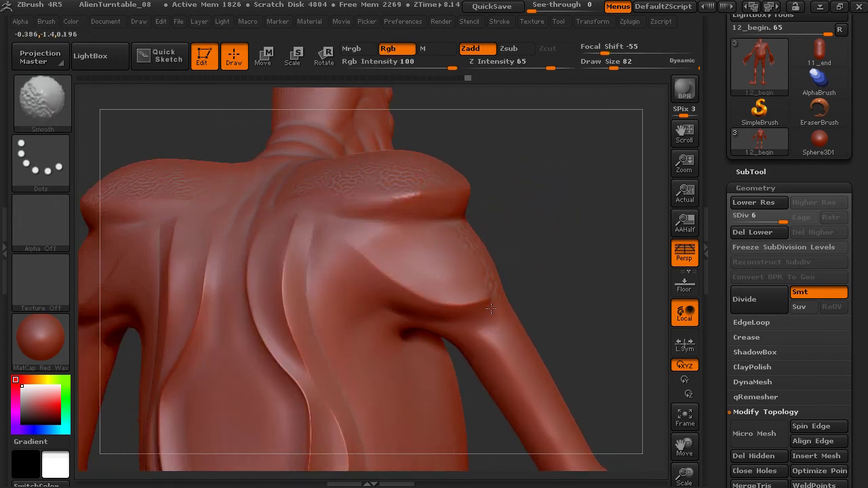
pyautogui.keyDown('alt'); pyautogui.moveTo(529, 274); pyautogui.dragTo(537, 224); pyautogui.keyUp('alt')
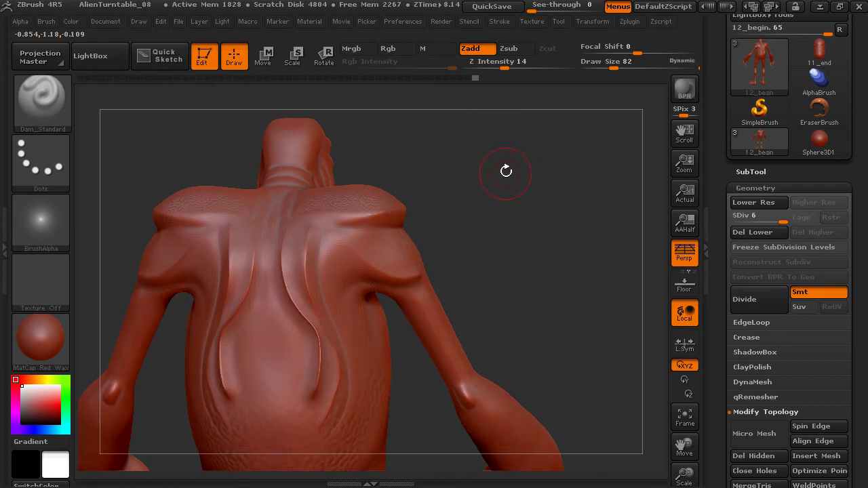
pyautogui.moveTo(506, 171); pyautogui.dragTo(535, 177)
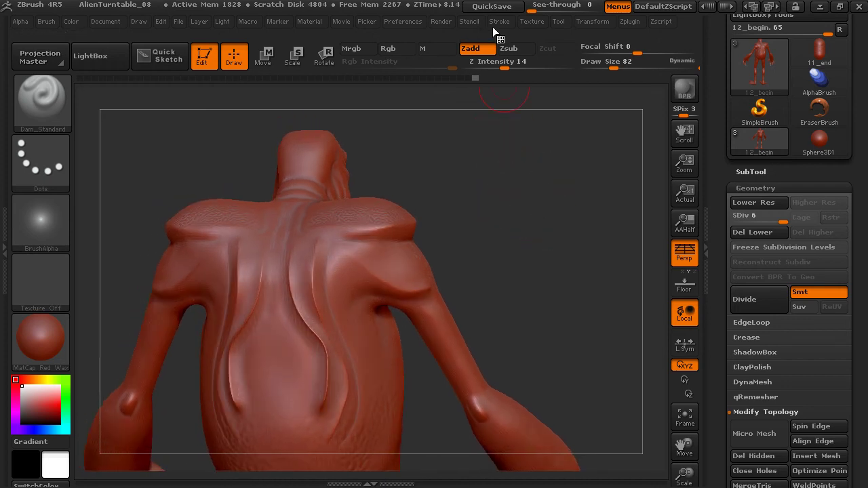
pyautogui.click(499, 21)
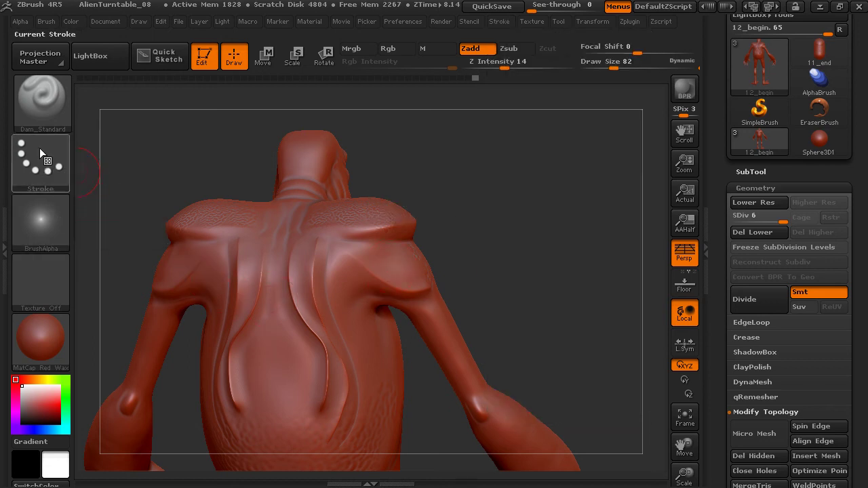
pyautogui.click(57, 171)
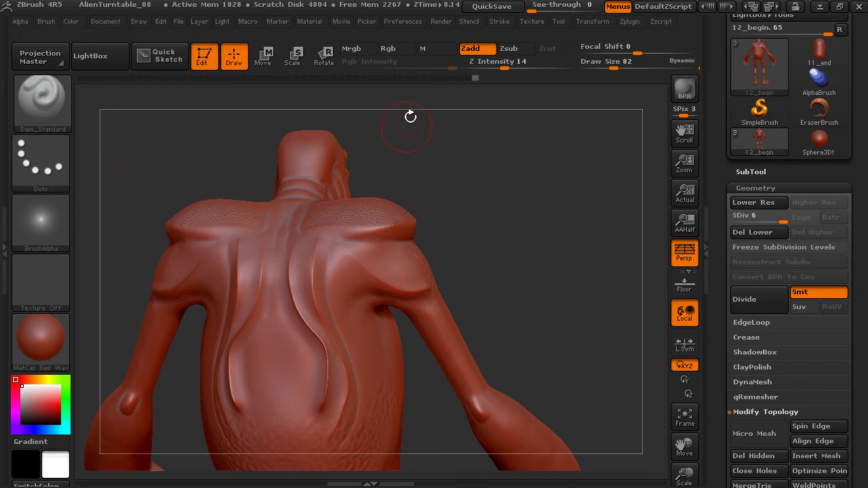
pyautogui.moveTo(447, 210); pyautogui.dragTo(541, 124)
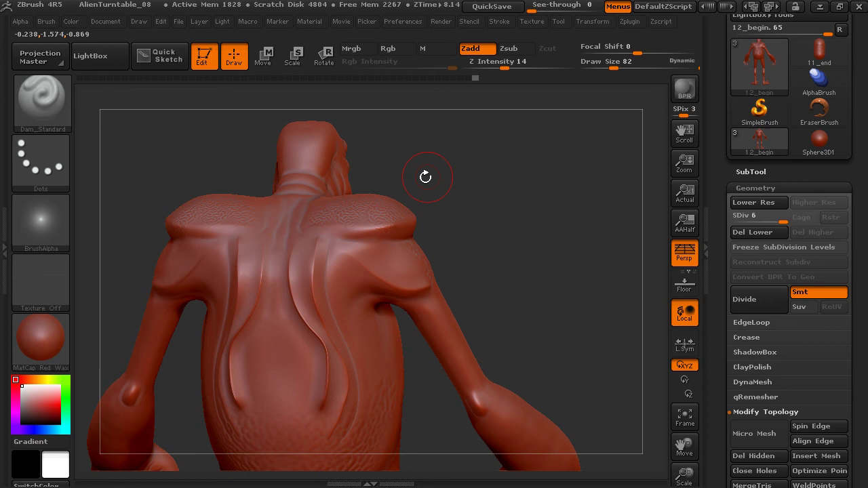
# Step: Smooth the lower ends of the two long creases so they fade into the lower back
pyautogui.moveTo(425, 177)
pyautogui.mouseDown()
pyautogui.moveTo(423, 198)
pyautogui.moveTo(443, 180)
pyautogui.moveTo(458, 184)
pyautogui.moveTo(445, 181)
pyautogui.mouseUp()
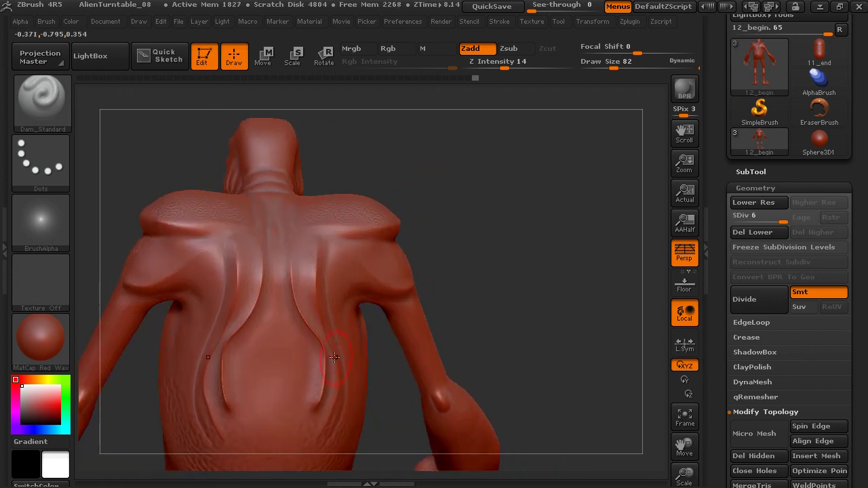
pyautogui.moveTo(482, 233)
pyautogui.mouseDown()
pyautogui.moveTo(505, 238)
pyautogui.moveTo(524, 224)
pyautogui.mouseUp()
pyautogui.moveTo(442, 137)
pyautogui.mouseDown()
pyautogui.moveTo(508, 174)
pyautogui.moveTo(517, 235)
pyautogui.moveTo(504, 147)
pyautogui.moveTo(514, 183)
pyautogui.moveTo(498, 195)
pyautogui.mouseUp()
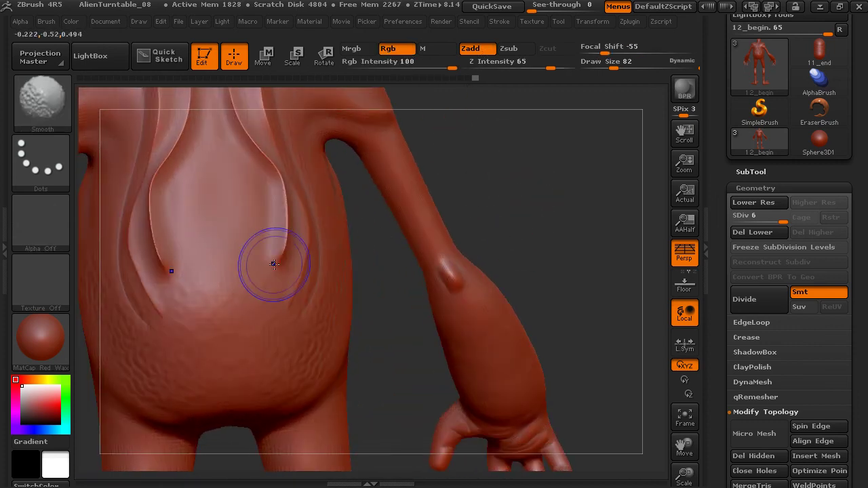
pyautogui.keyDown('shift'); pyautogui.moveTo(274, 263); pyautogui.dragTo(284, 244); pyautogui.keyUp('shift')
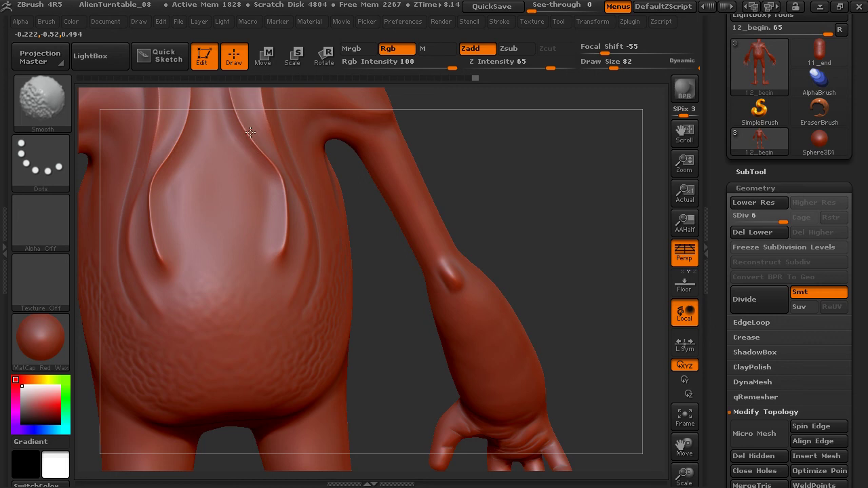
pyautogui.moveTo(495, 151)
pyautogui.mouseDown()
pyautogui.moveTo(516, 149)
pyautogui.moveTo(504, 206)
pyautogui.moveTo(484, 213)
pyautogui.moveTo(458, 203)
pyautogui.moveTo(472, 161)
pyautogui.mouseUp()
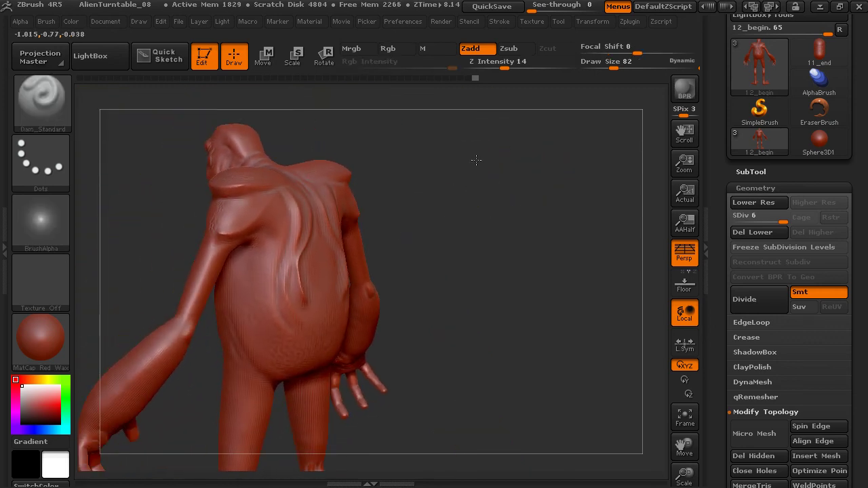